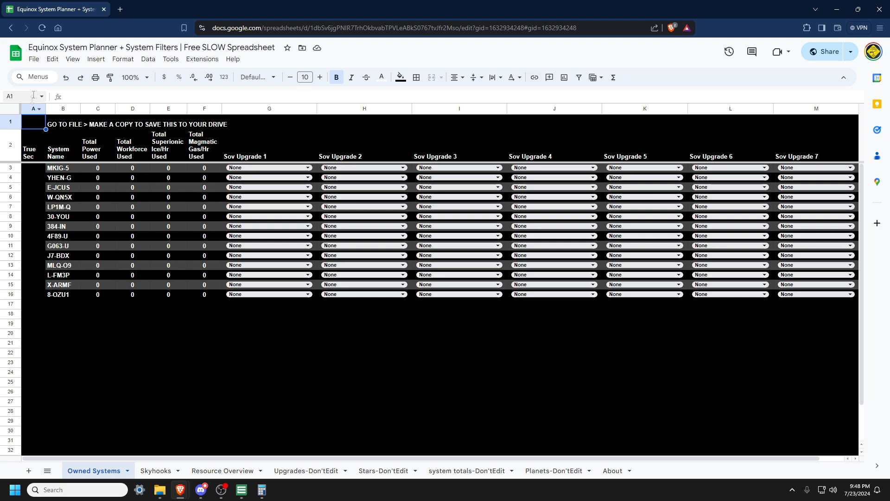
Step: Select the system names in B3:B16 and switch to the Stars-Don'tEdit sheet
left_click(33, 59)
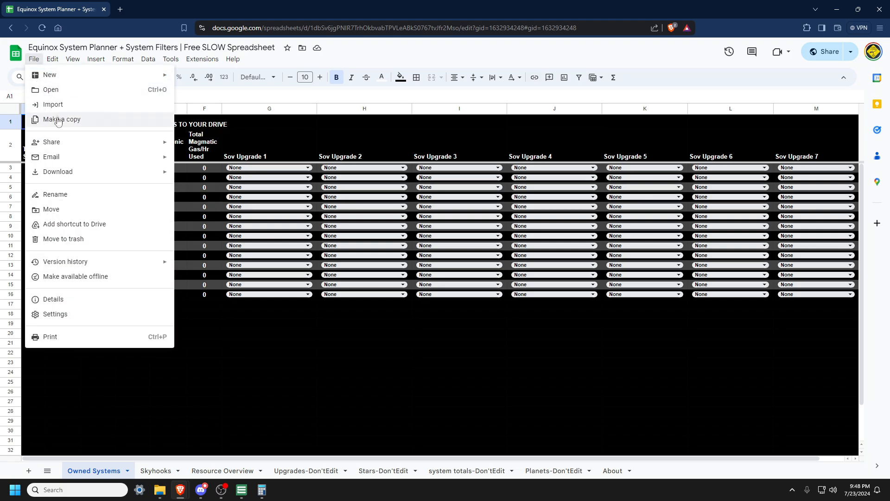
left_click(261, 125)
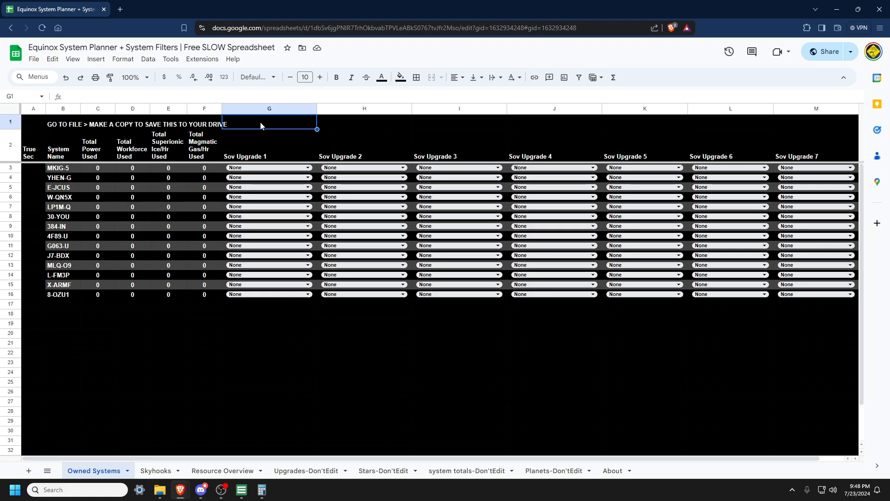
left_click(71, 172)
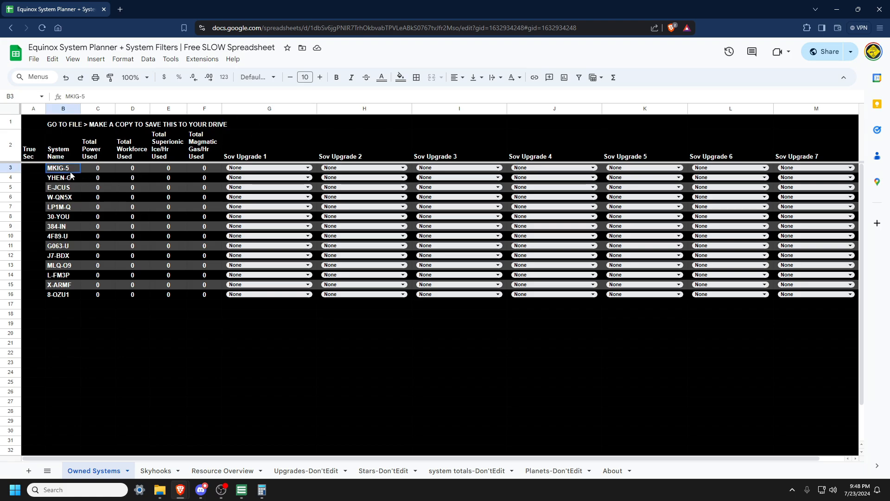
left_click_drag(70, 174, 68, 297)
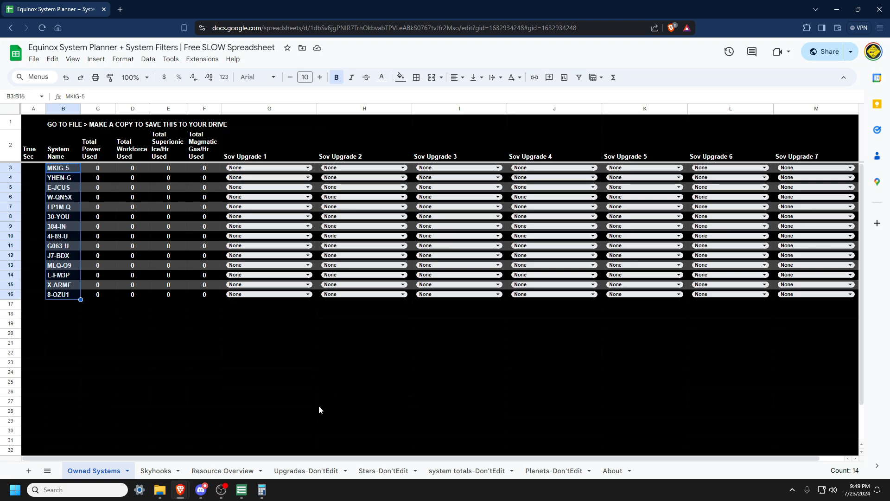
left_click(376, 471)
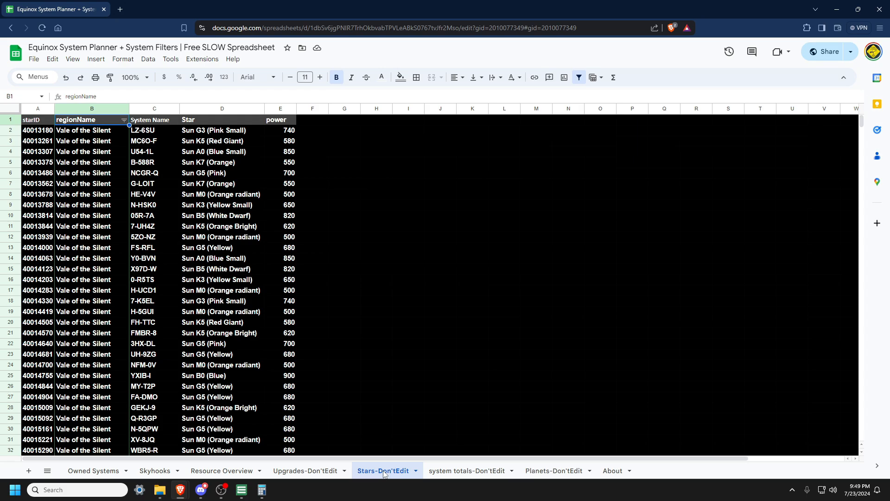
Step: Filter the regionName column of the star list to show only Wicked Creek
left_click(123, 123)
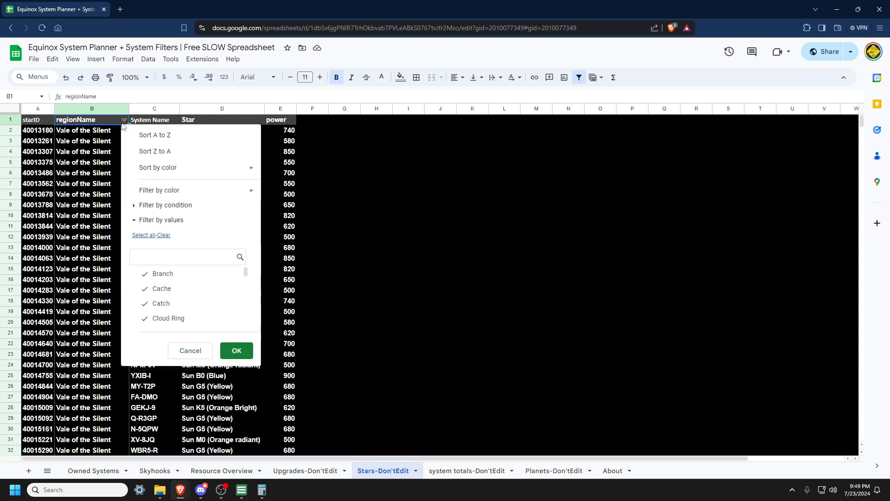
left_click(164, 235)
scroll(195, 289, "down", 3)
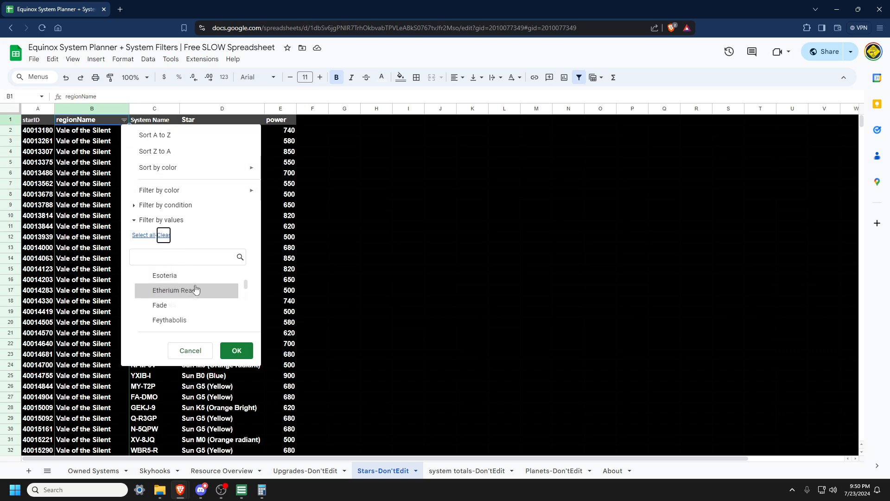
scroll(195, 289, "down", 5)
left_click(183, 319)
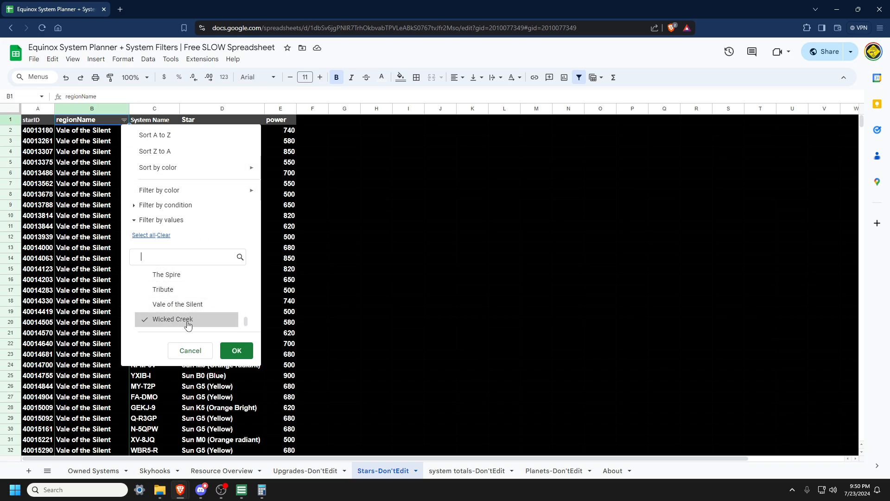
left_click(234, 349)
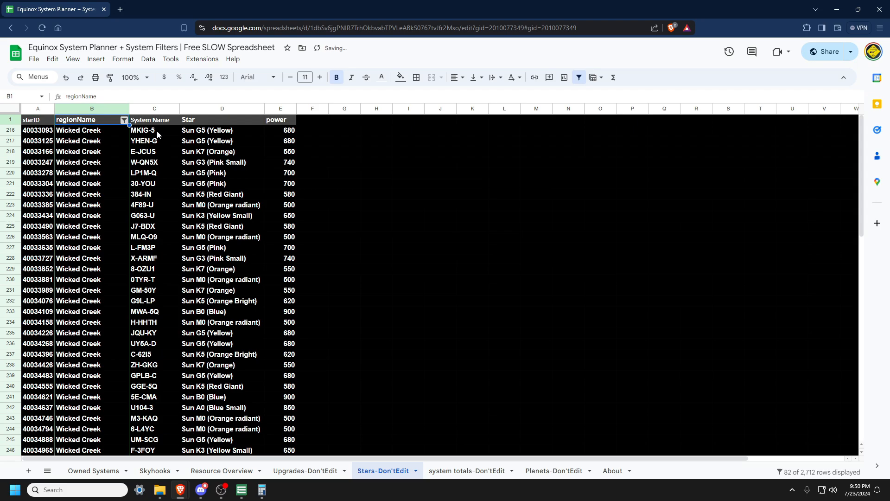
Step: Compare the last owned system 8-OZU1 against the filtered Wicked Creek star list
left_click(102, 470)
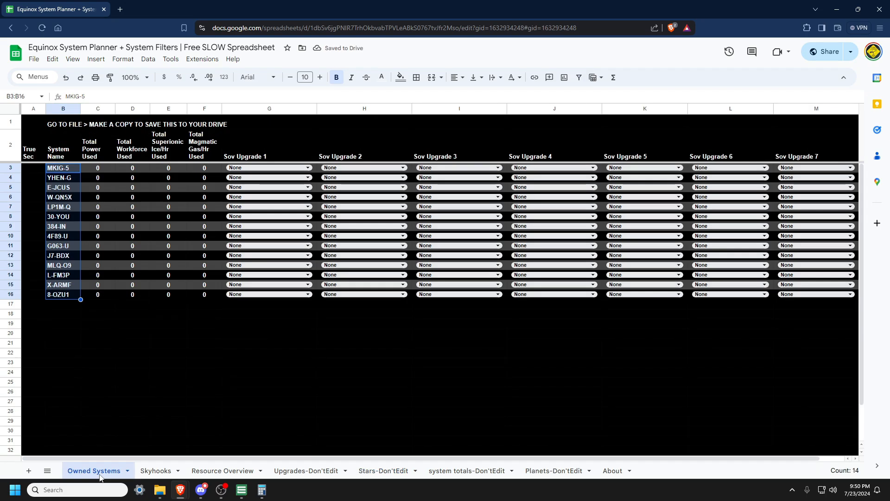
left_click(52, 299)
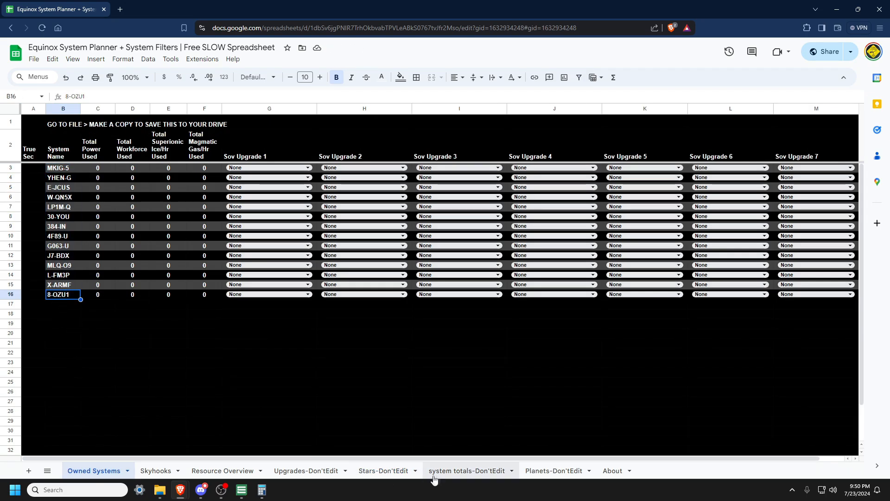
left_click(382, 471)
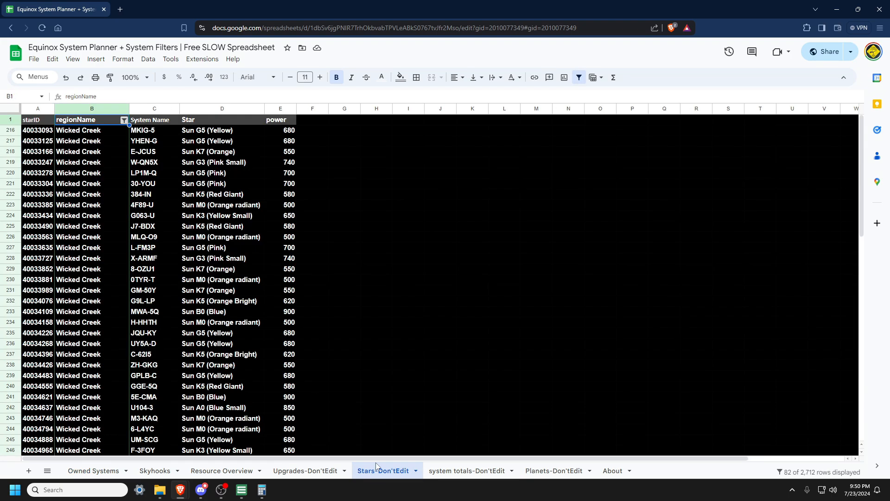
Step: Copy the system names 0TYR-T and GM-50Y from the Wicked Creek list and return to Owned Systems
left_click(148, 282)
left_click_drag(149, 283, 149, 293)
key("ctrl+c")
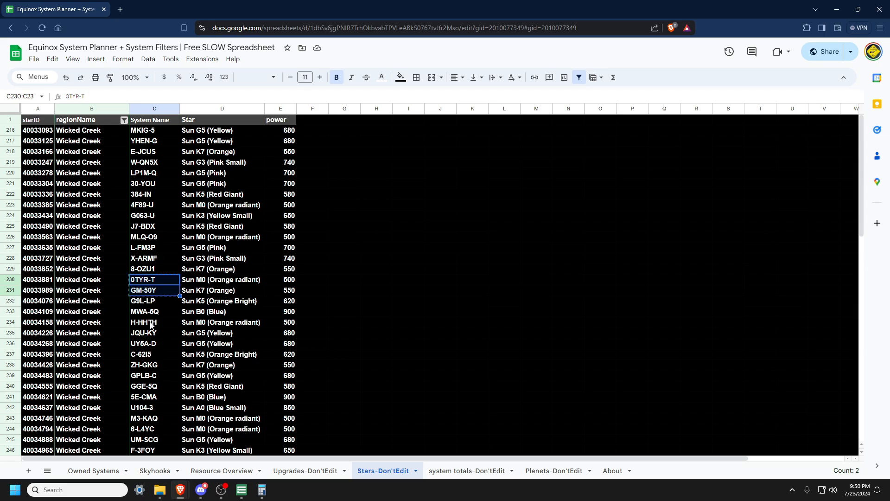
left_click(95, 470)
Step: Insert two empty rows below row 16 on the Owned Systems sheet
left_click(12, 298)
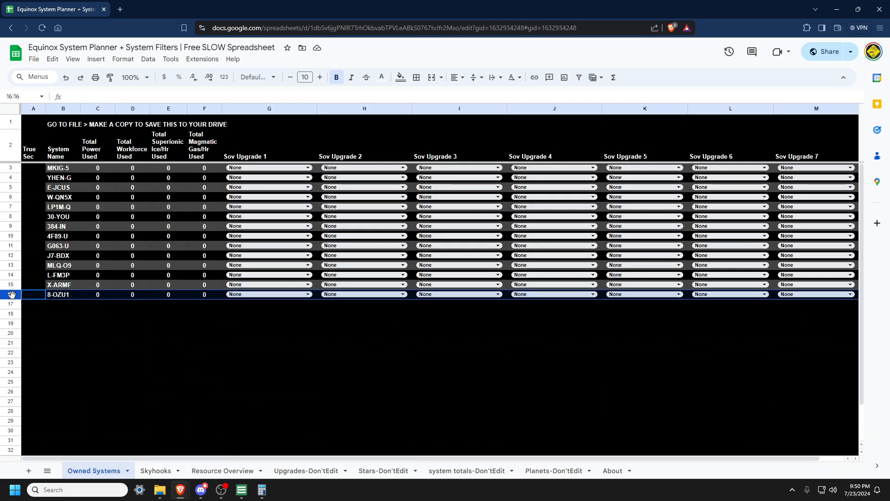
right_click(12, 298)
left_click(51, 143)
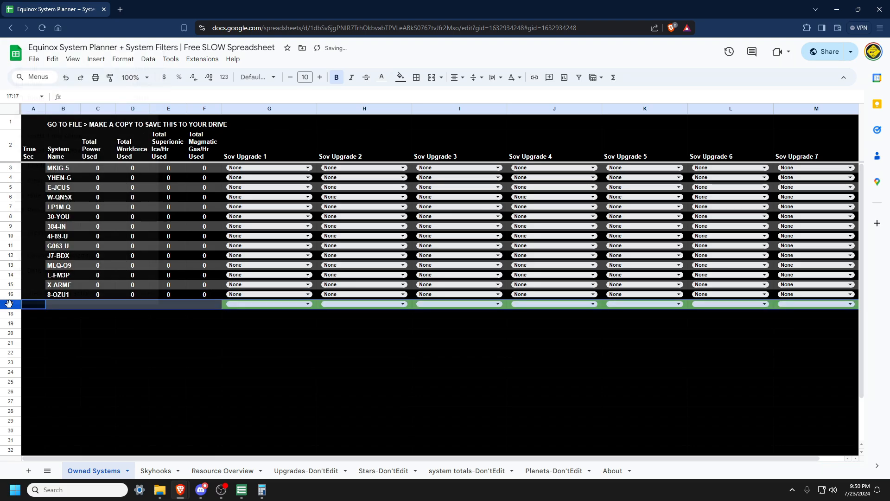
right_click(10, 306)
left_click(51, 148)
Step: Paste the two system names into B17:B18 and fill the row's formulas and dropdowns down to rows 17–18
left_click(71, 307)
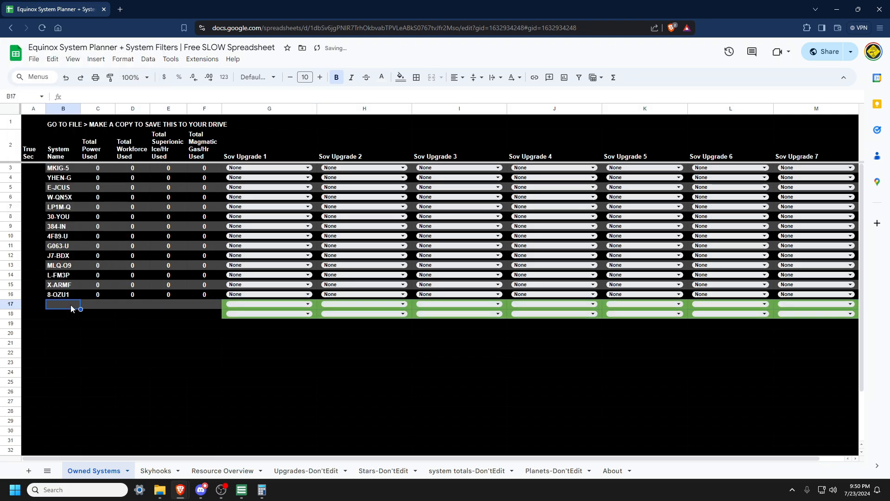
key("ctrl+v")
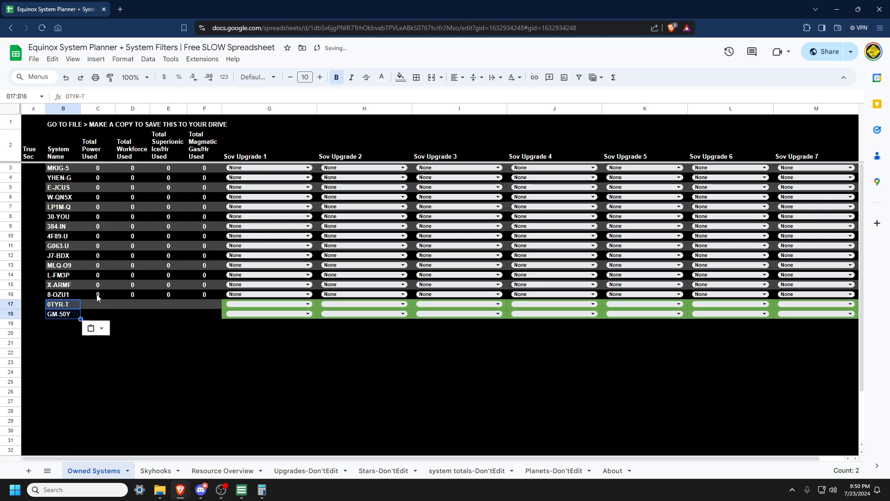
left_click_drag(97, 294, 857, 318)
Step: Inspect the conditional formatting rule for the Total Workforce Used column
left_click(134, 304)
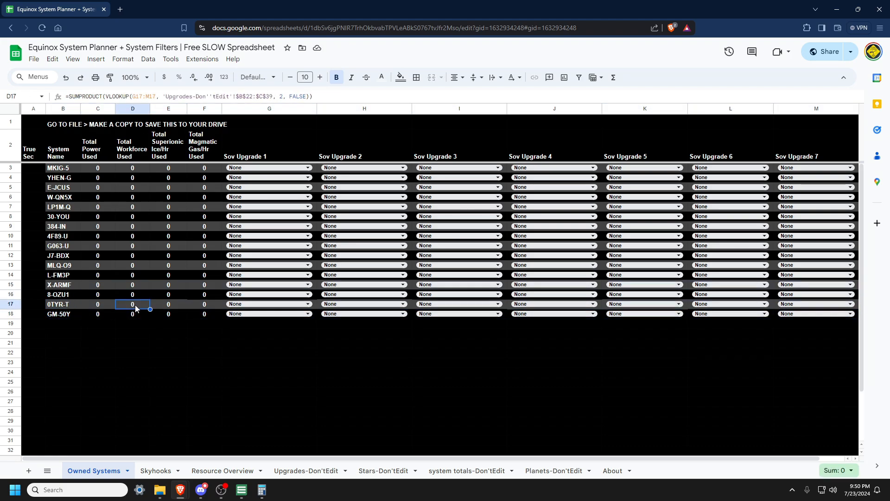
right_click(135, 303)
mouse_move(216, 467)
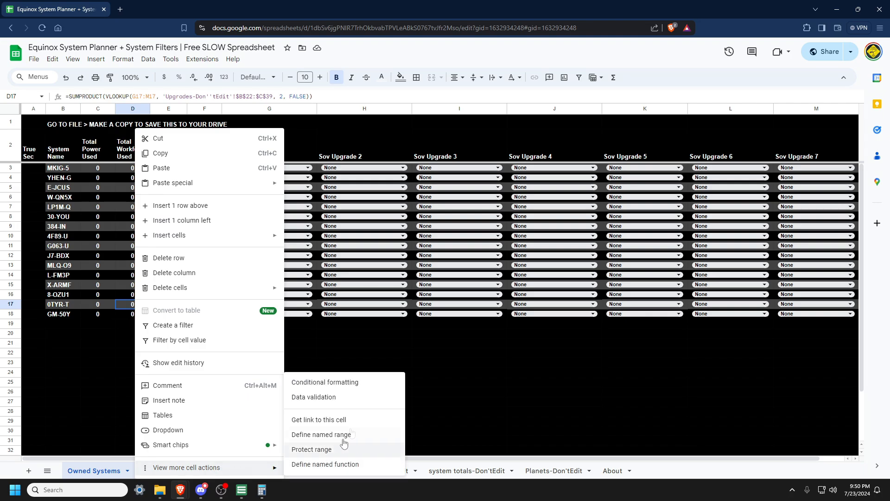
left_click(371, 386)
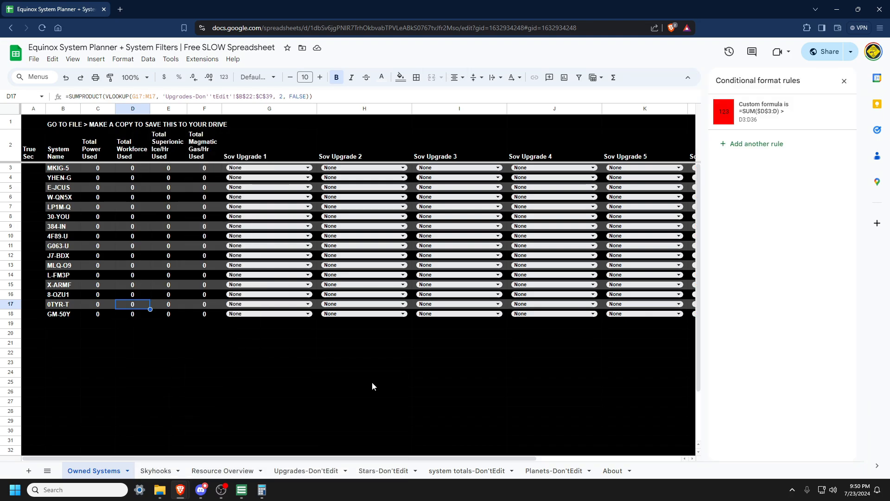
left_click(799, 116)
triple_click(751, 226)
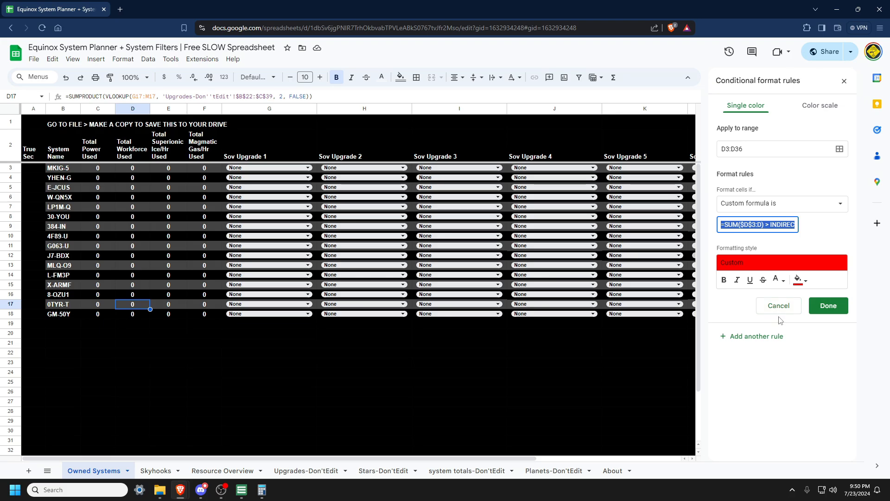
Step: Try to change the Total Power Used conditional formatting rule so its formula references row 17
left_click(95, 307)
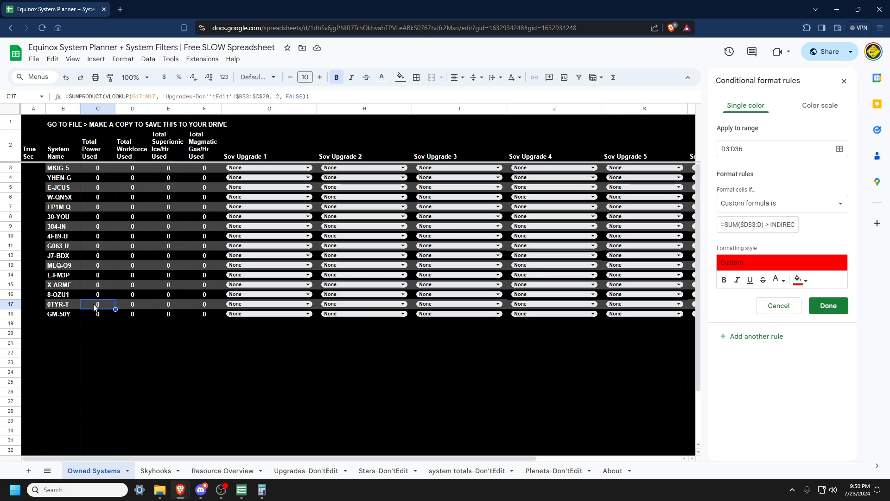
right_click(95, 308)
mouse_move(176, 467)
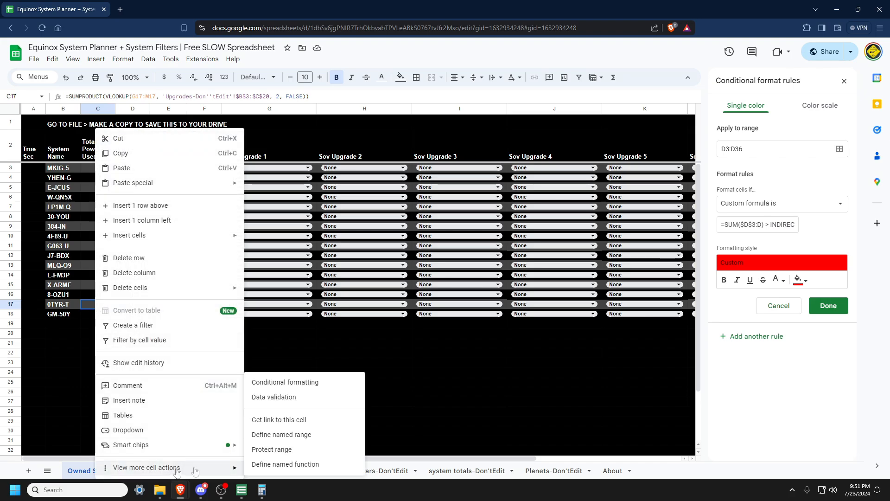
left_click(309, 389)
left_click(788, 305)
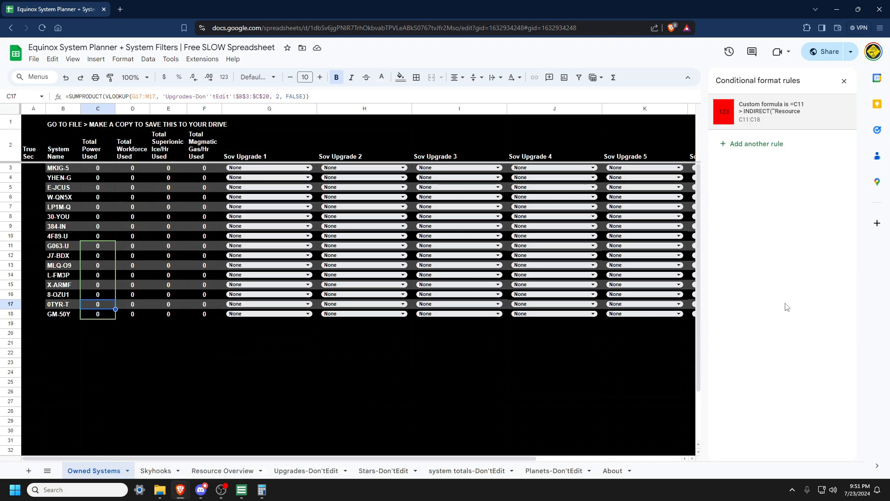
left_click(785, 126)
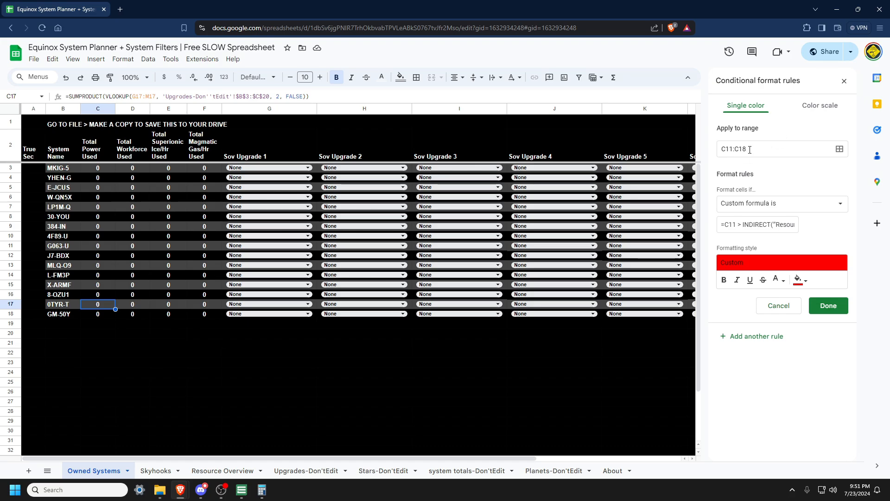
left_click_drag(742, 225, 709, 230)
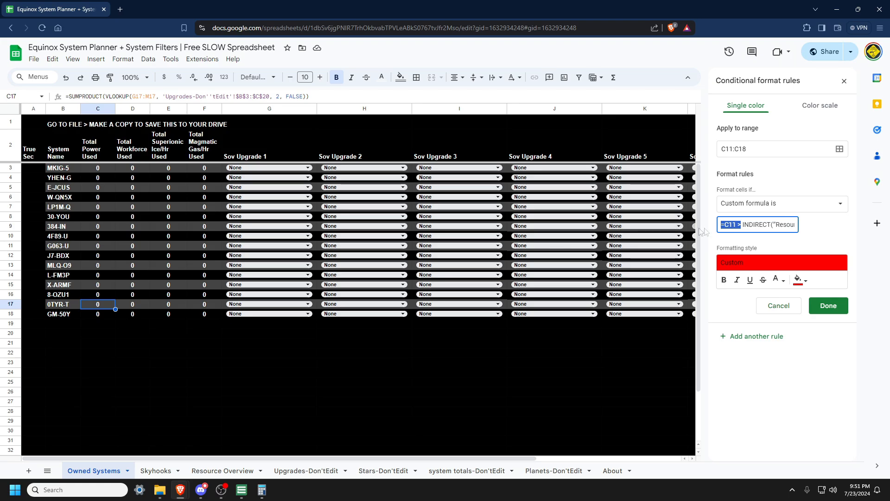
left_click(737, 226)
type("7")
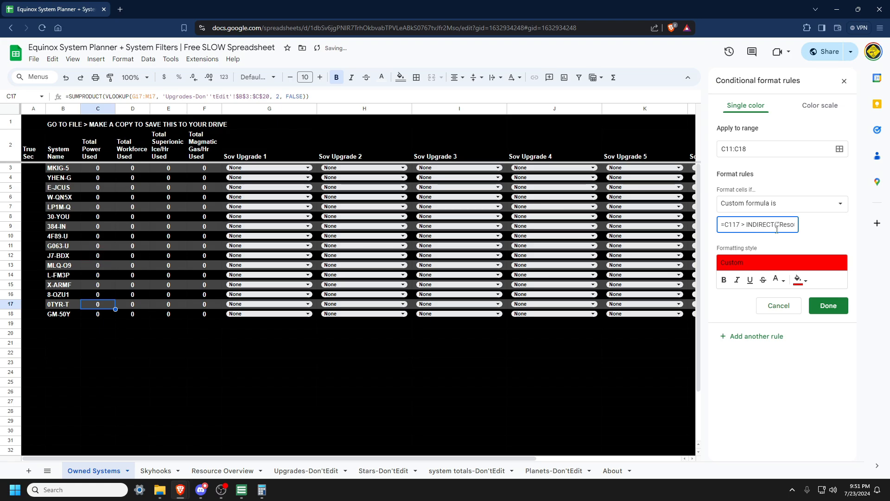
left_click_drag(778, 228, 829, 235)
left_click(791, 225)
key("BackSpace")
left_click(827, 304)
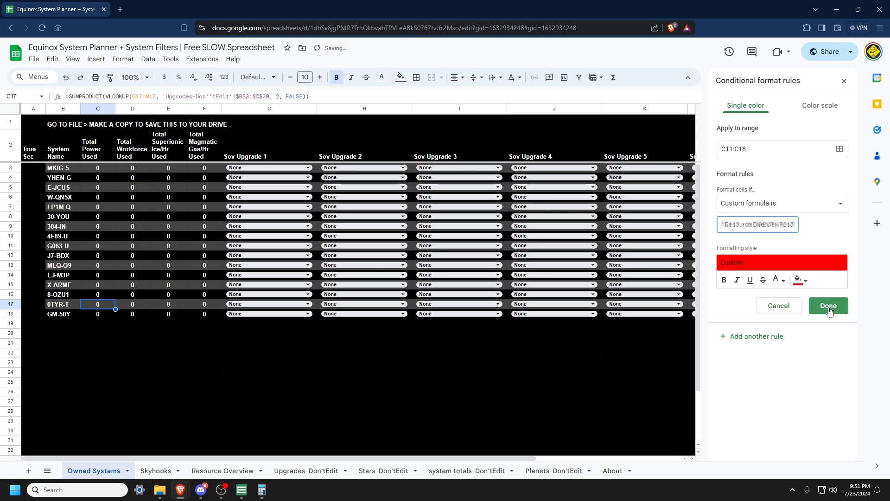
Step: Set the Total Power Used formatting rule's range to C18 and its formula to compare =C18 against the INDIRECT Resource Overview value
left_click(92, 311)
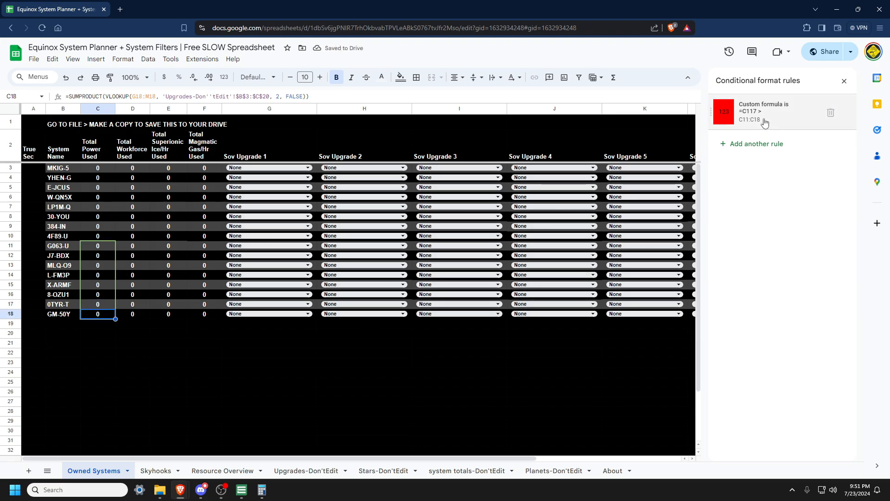
left_click(814, 113)
left_click(732, 225)
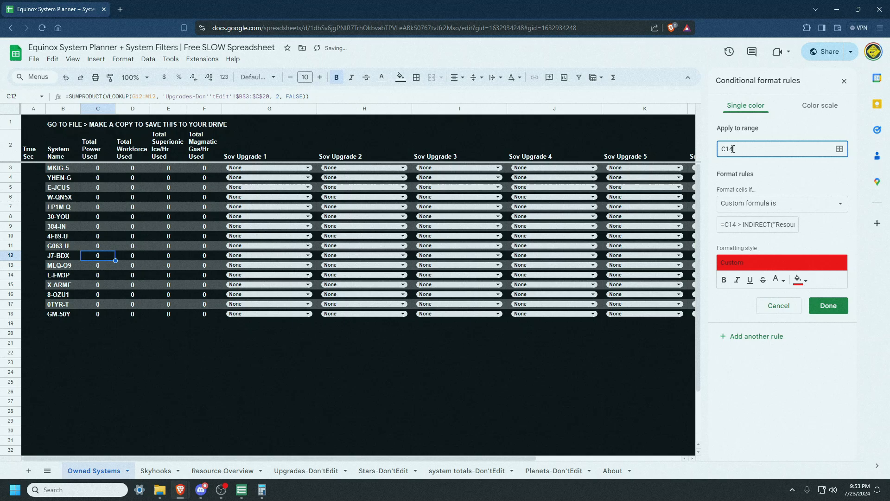
key("ctrl+a")
left_click(792, 224)
key("BackSpace")
type("5")
left_click(737, 149)
key("BackSpace")
type("6")
left_click(791, 224)
left_click(737, 149)
key("BackSpace")
type("7")
left_click(791, 224)
key("BackSpace")
type("7")
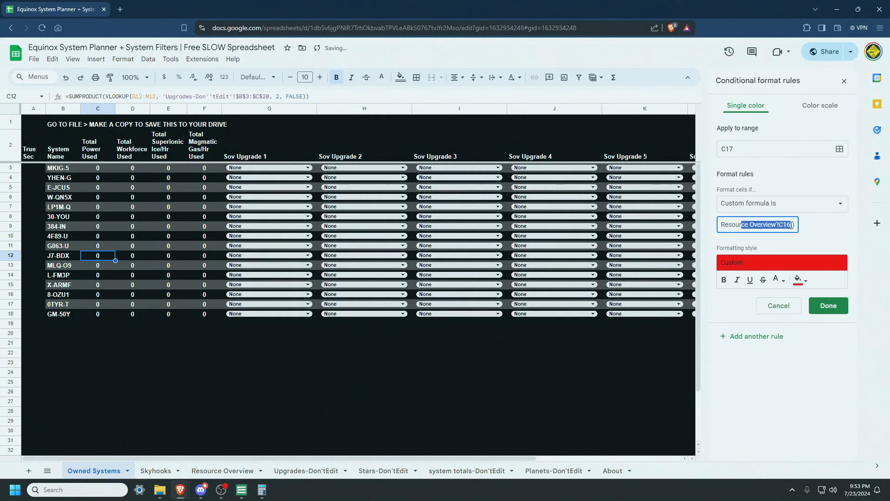
left_click(737, 149)
key("BackSpace")
type("8")
left_click(791, 224)
key("BackSpace")
type("8")
left_click(815, 240)
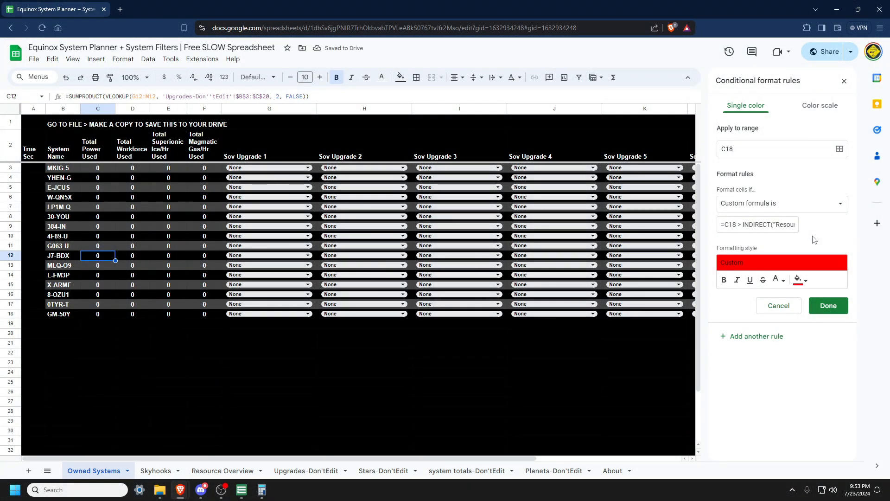
left_click(829, 305)
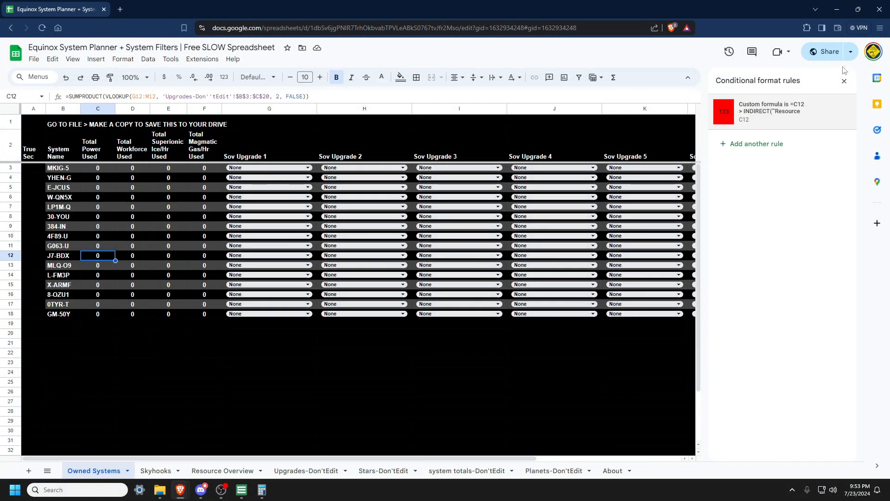
left_click(844, 82)
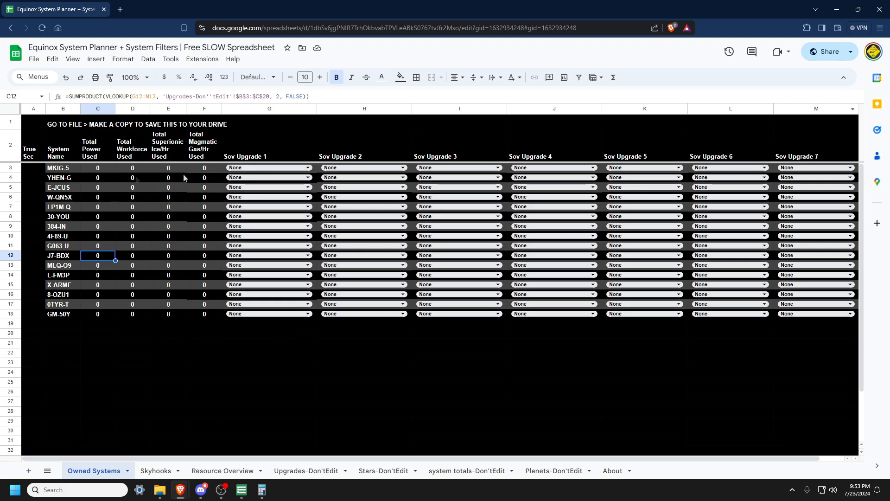
left_click(91, 173)
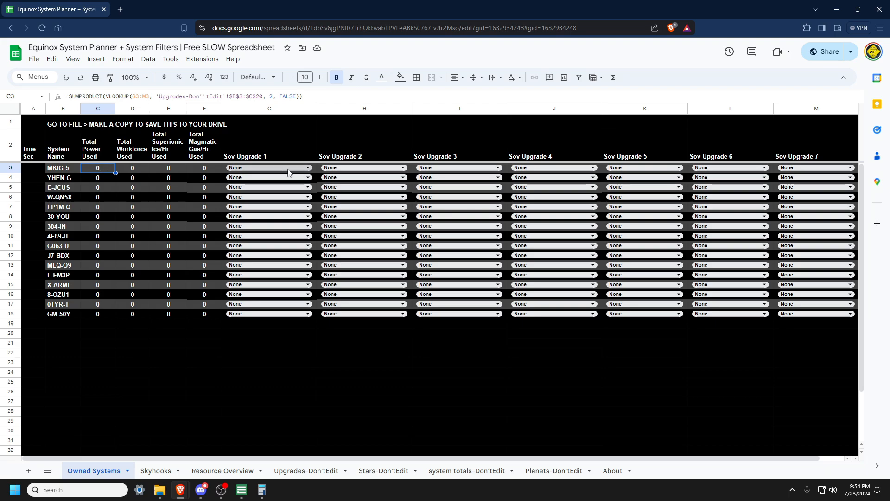
Step: Set MKIG-5's Sov Upgrade 1 to Supercapital Construction Facilities to test the formatting, then reset it to None
left_click(287, 173)
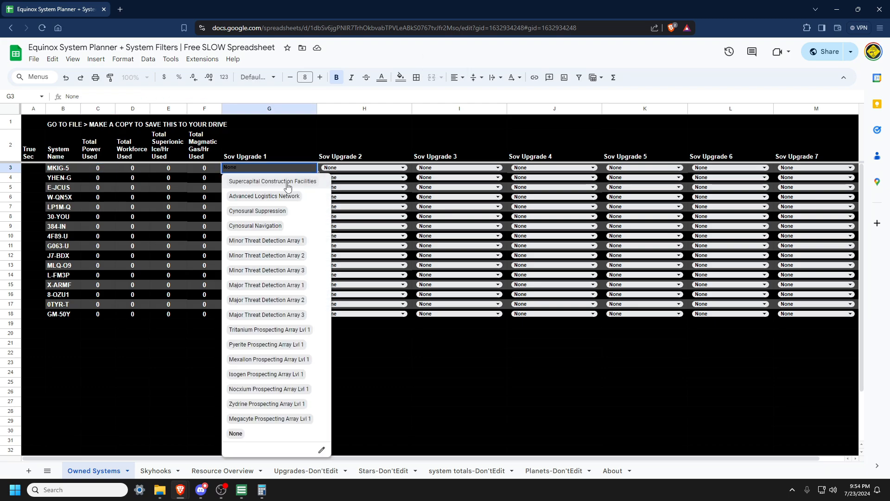
left_click(287, 183)
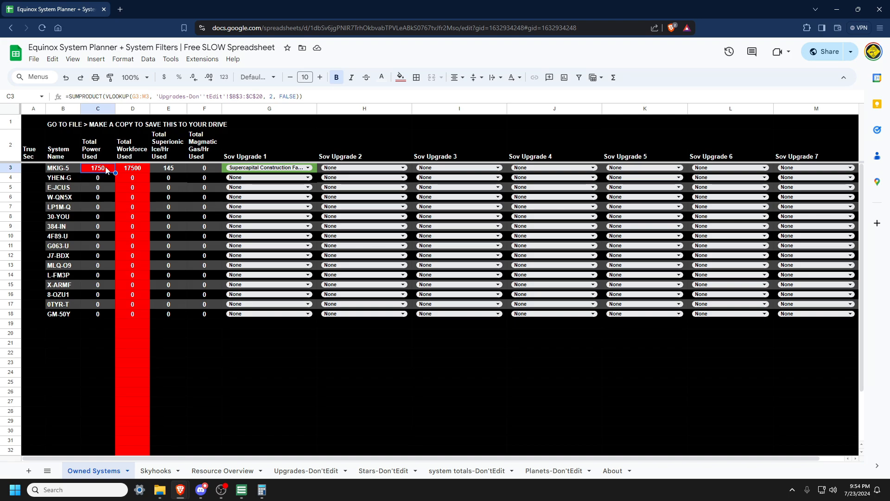
left_click(281, 167)
left_click(238, 432)
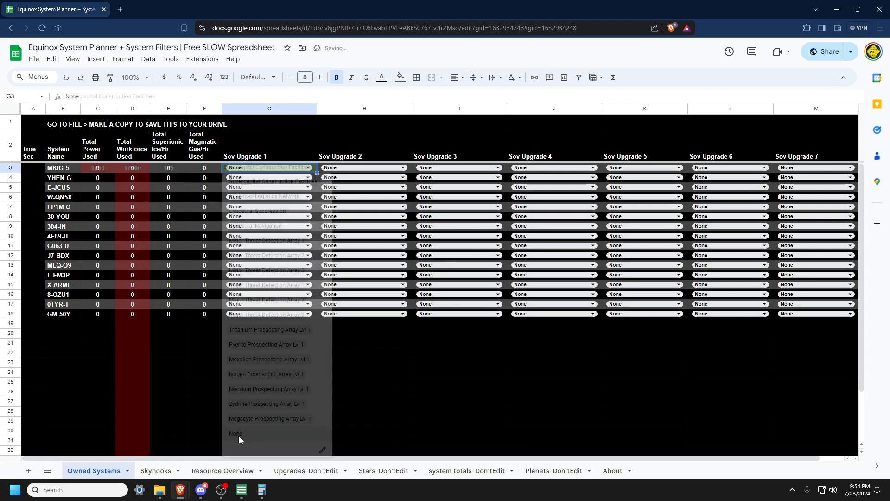
Step: Filter the Planets sheet's Region Name column to show only Wicked Creek
left_click(388, 471)
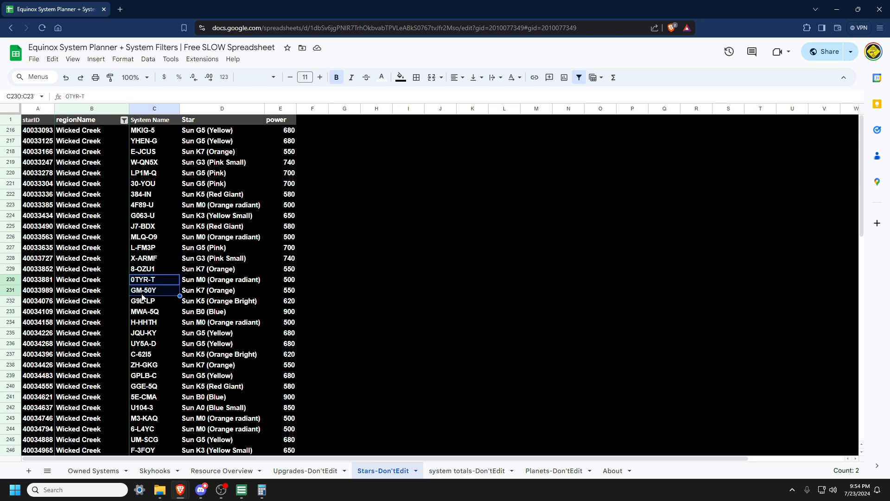
left_click(554, 470)
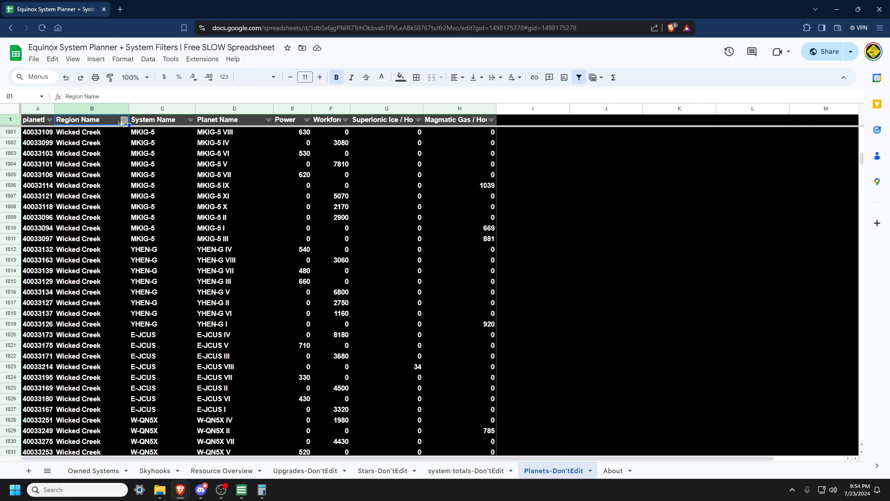
left_click(122, 121)
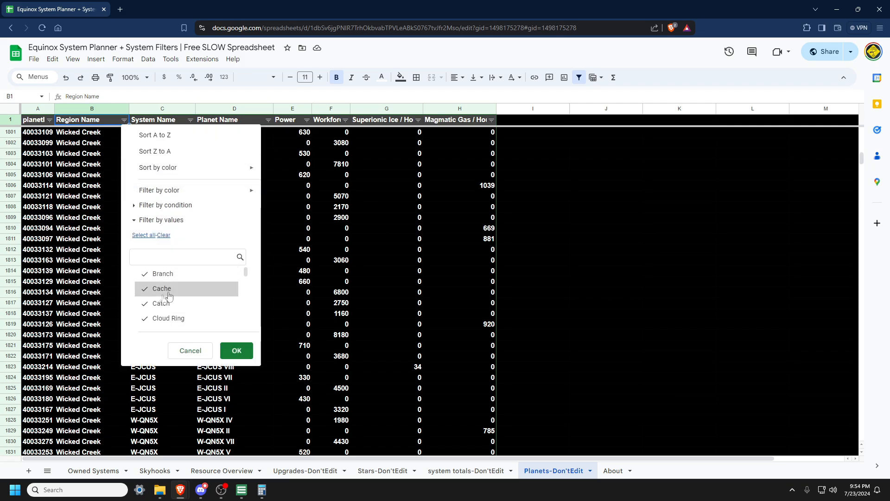
left_click(163, 235)
left_click_drag(245, 272, 241, 329)
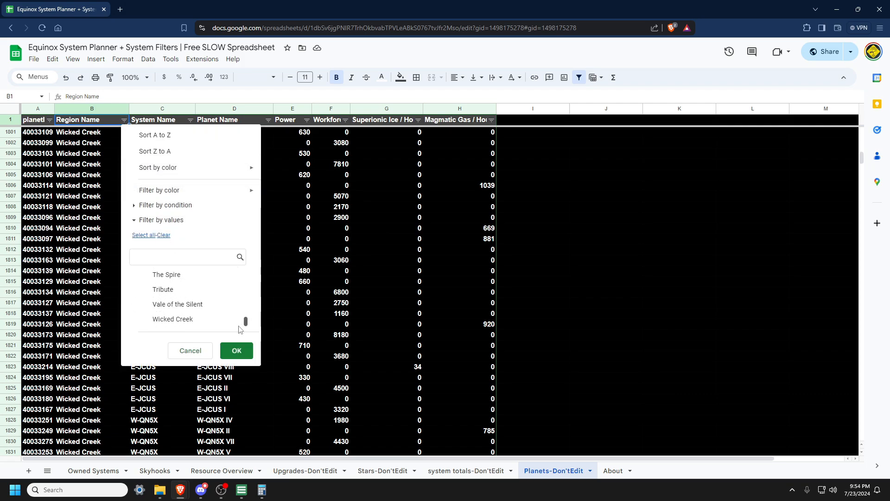
left_click(193, 319)
left_click(237, 350)
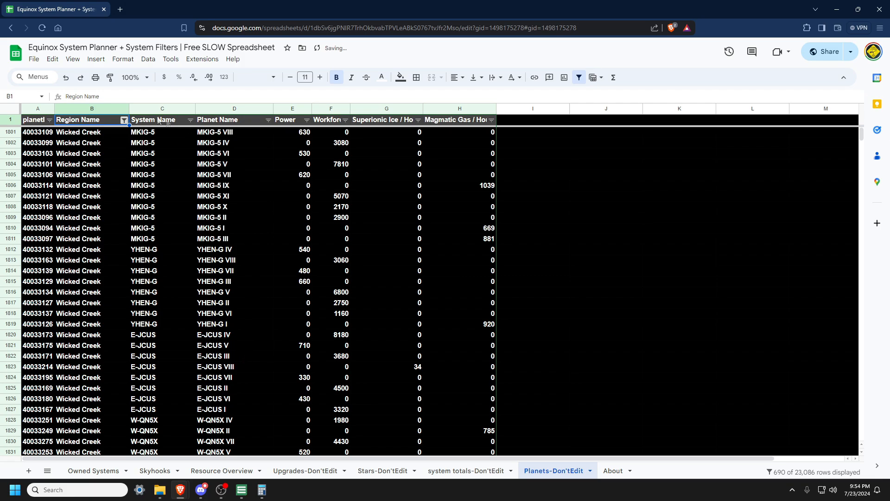
Step: Copy the Wicked Creek planet rows from System Name through Magmatic Gas for the listed systems
left_click_drag(153, 132, 464, 395)
scroll(464, 352, "down", 6)
scroll(463, 352, "down", 20)
scroll(464, 353, "up", 2)
scroll(463, 353, "up", 3)
scroll(474, 345, "down", 1)
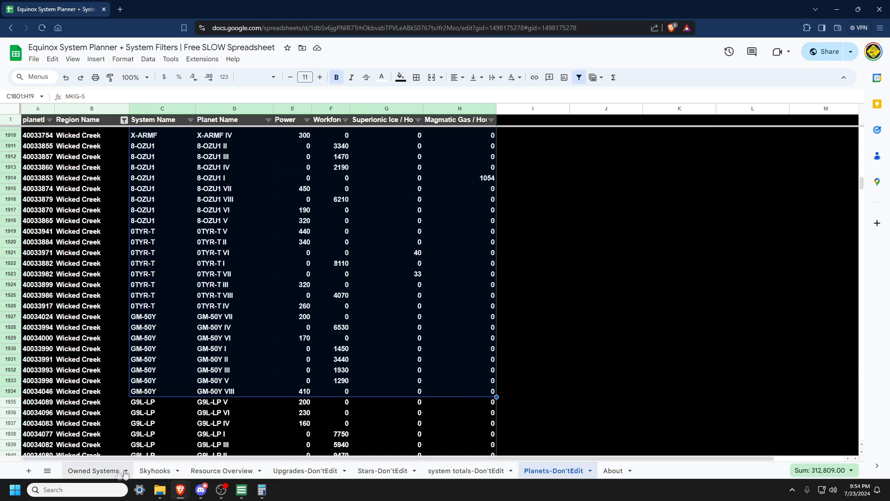
left_click(97, 470)
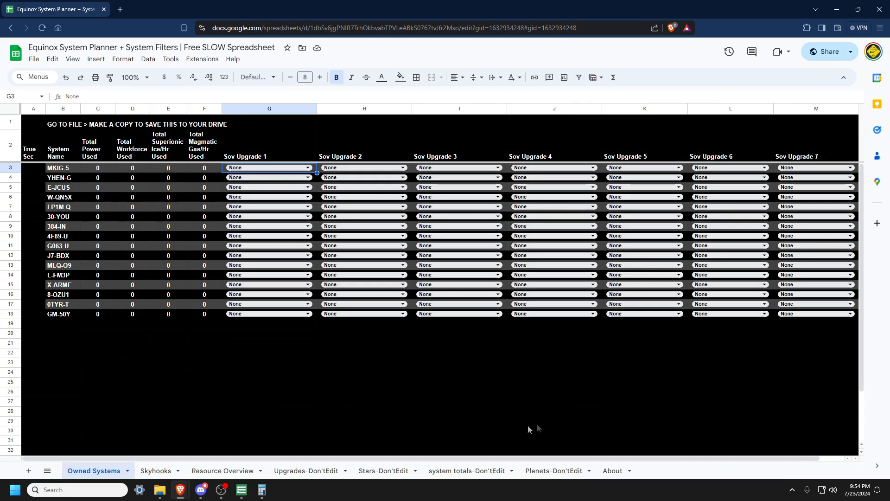
left_click(545, 472)
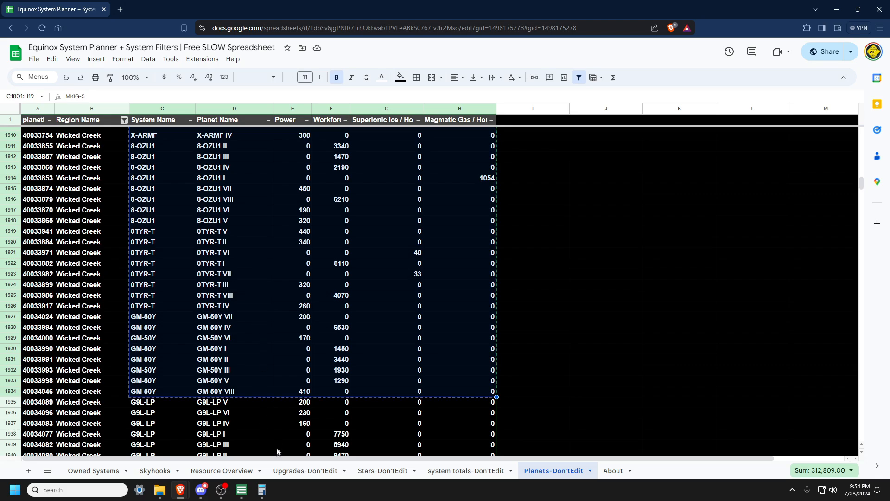
Step: Paste the copied planet data as values into the Skyhooks sheet starting at B3
left_click(151, 470)
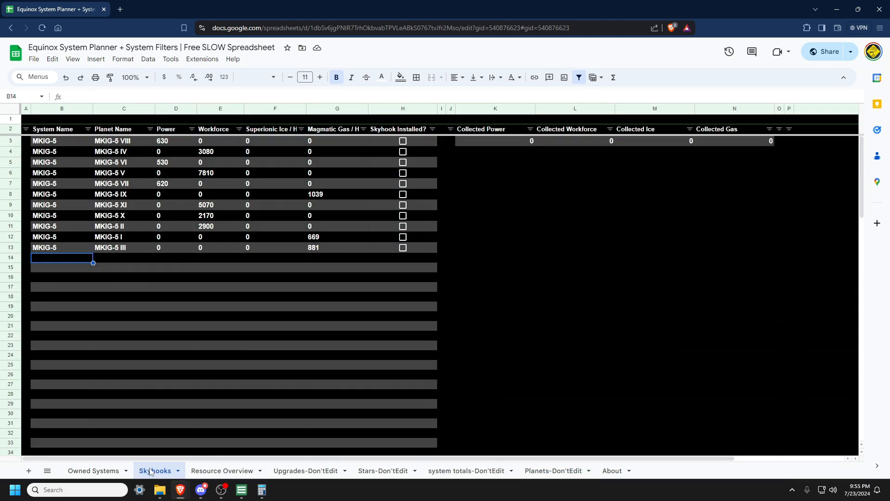
left_click(48, 143)
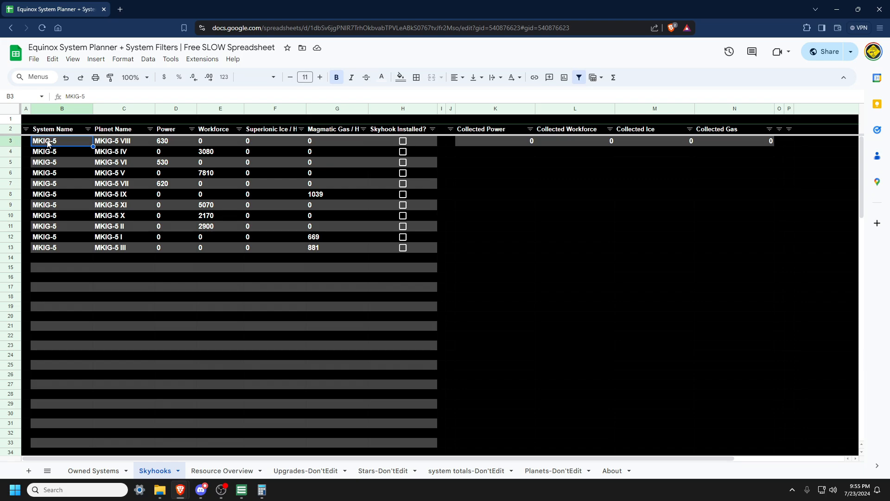
key("ctrl+v")
key("ctrl+shift+v")
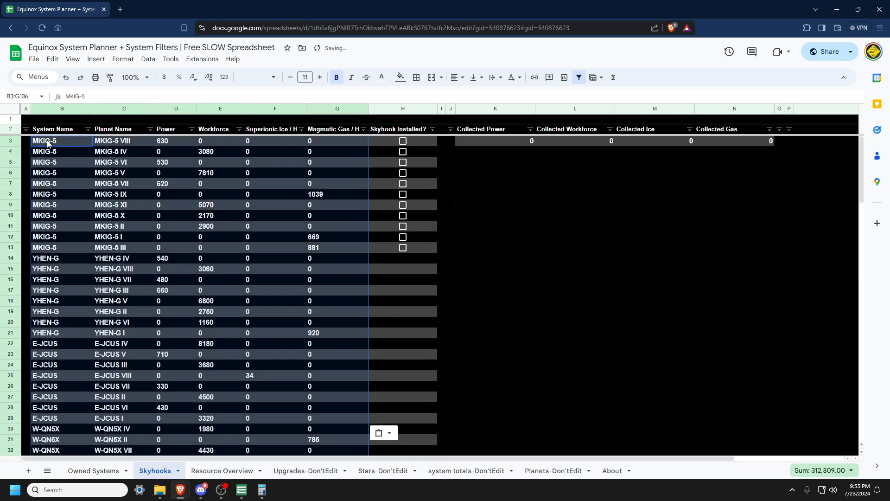
Step: Extend the Skyhook Installed checkboxes down through H136 for all pasted planets
left_click(424, 247)
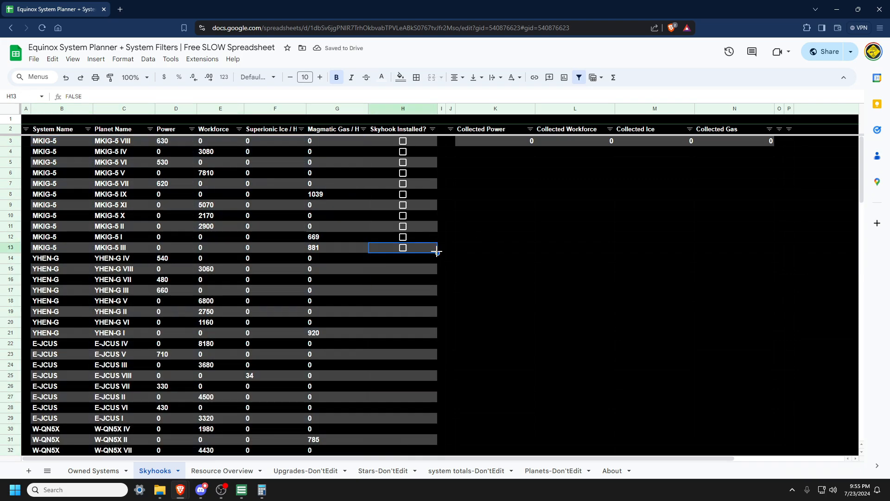
scroll(437, 252, "down", 20)
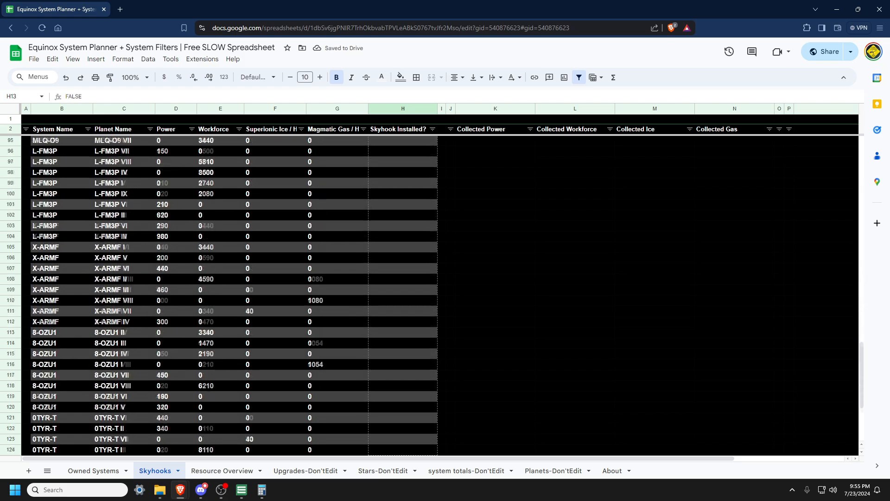
left_click(419, 427, "shift")
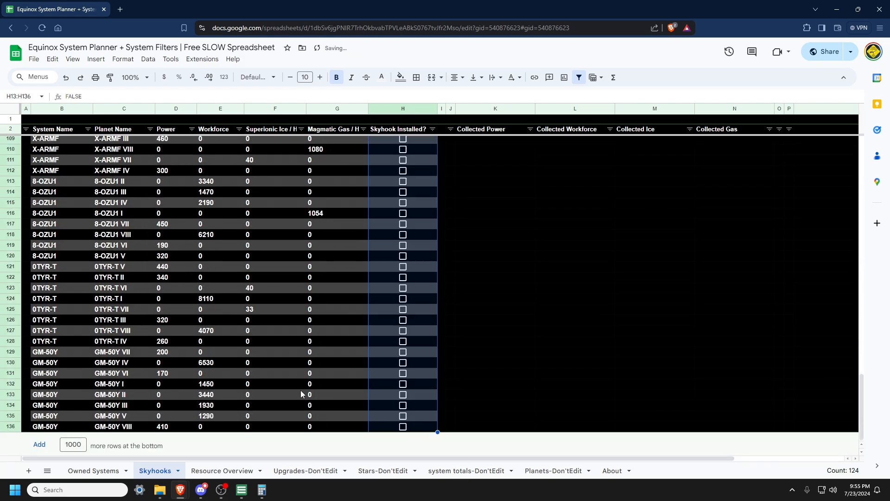
left_click(323, 386)
scroll(338, 312, "up", 20)
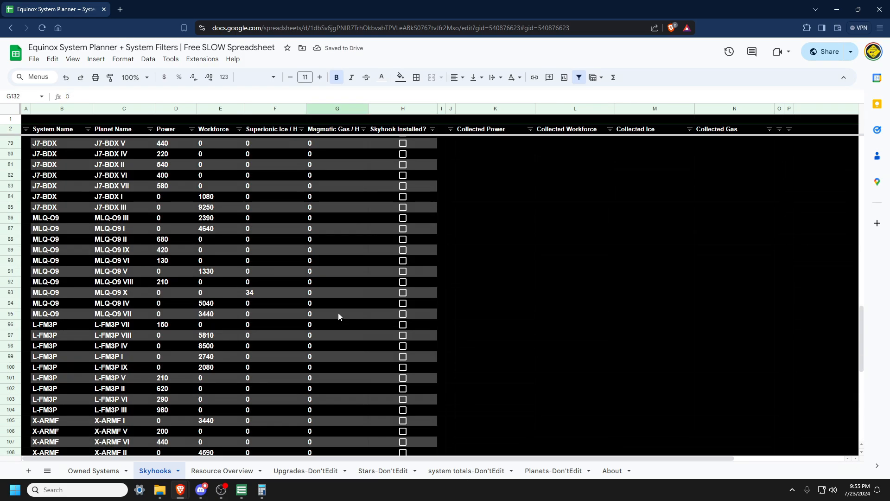
scroll(337, 314, "up", 10)
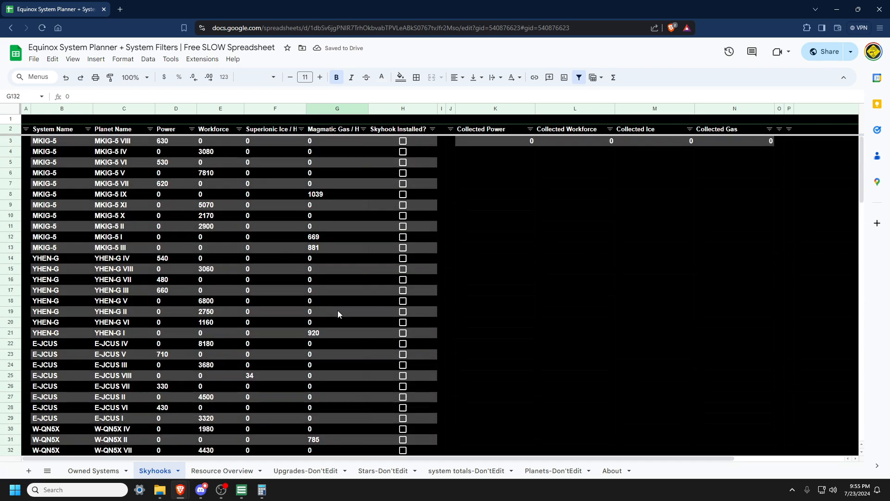
Step: Tick Skyhook Installed for all eleven MKIG-5 planets and check the Collected Power and Workforce totals
left_click(403, 141)
left_click(403, 152)
left_click(403, 162)
left_click(402, 172)
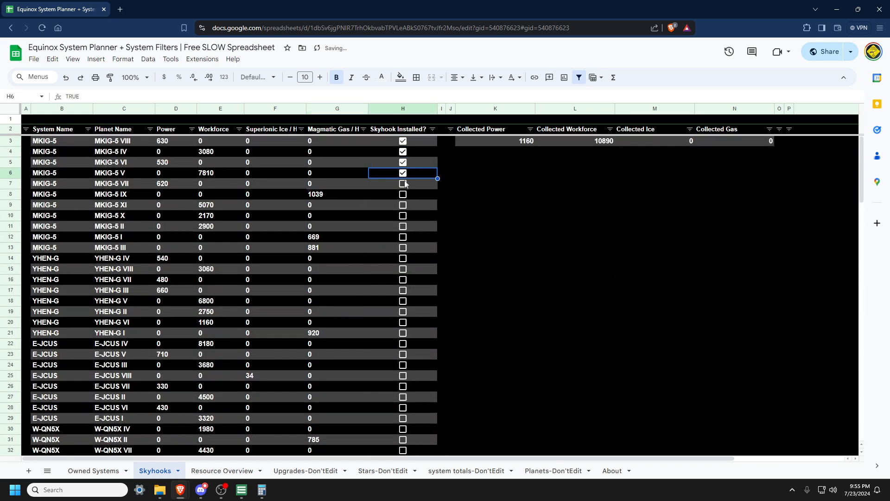
left_click(402, 184)
left_click(403, 194)
left_click(403, 205)
left_click(403, 215)
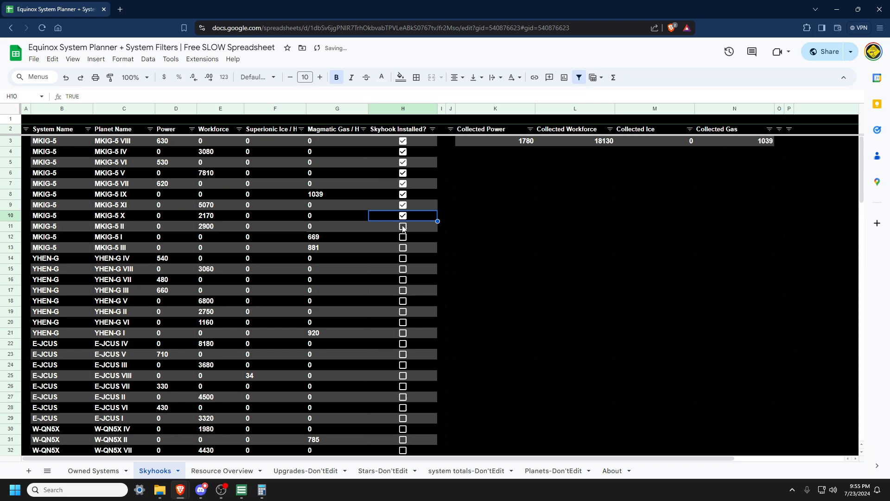
left_click(403, 226)
left_click(403, 237)
left_click(403, 247)
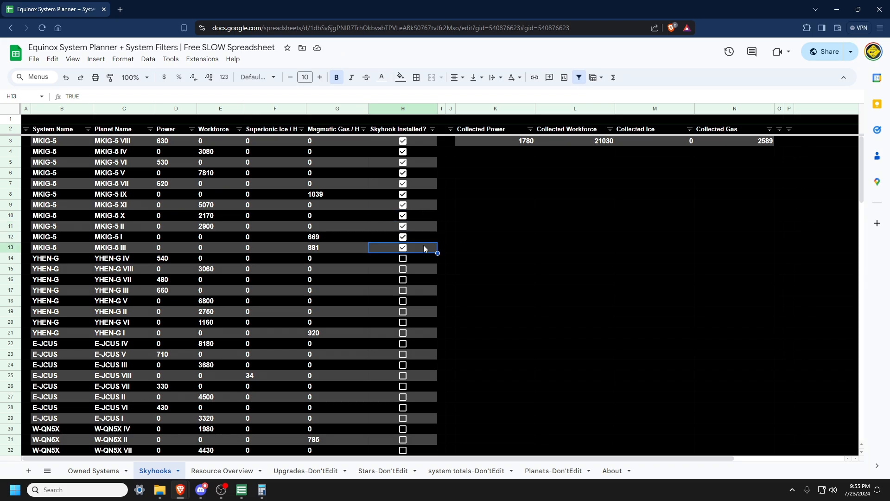
left_click(525, 141)
left_click(554, 142)
Step: Copy the new system names 0TYR-T and GM-50Y from the Owned Systems sheet
right_click(231, 472)
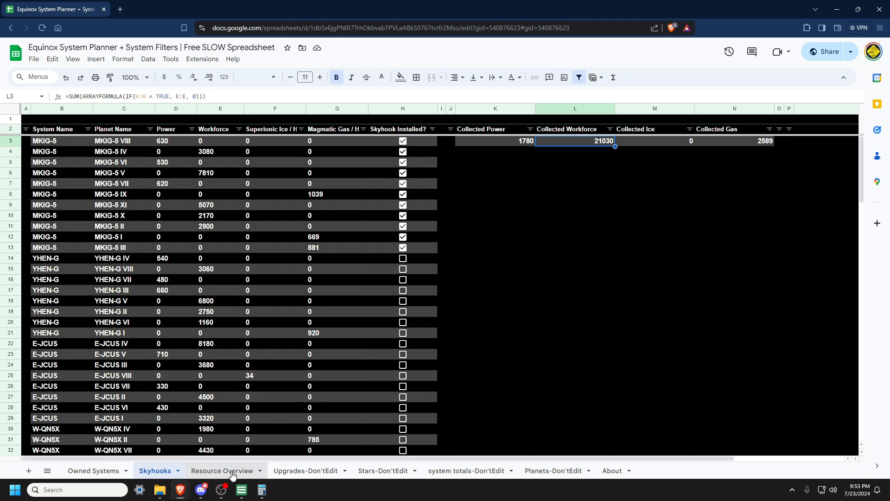
left_click(318, 447)
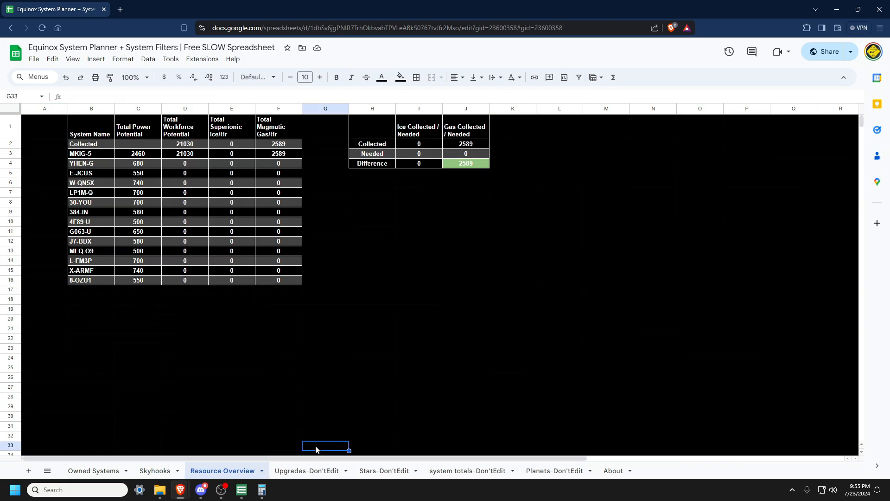
left_click(94, 470)
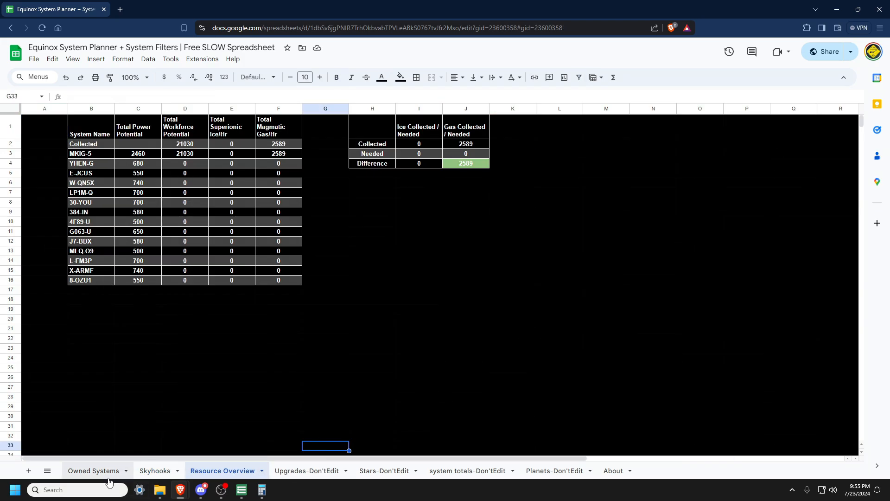
left_click(69, 306)
left_click_drag(71, 309, 70, 317)
key("ctrl+c")
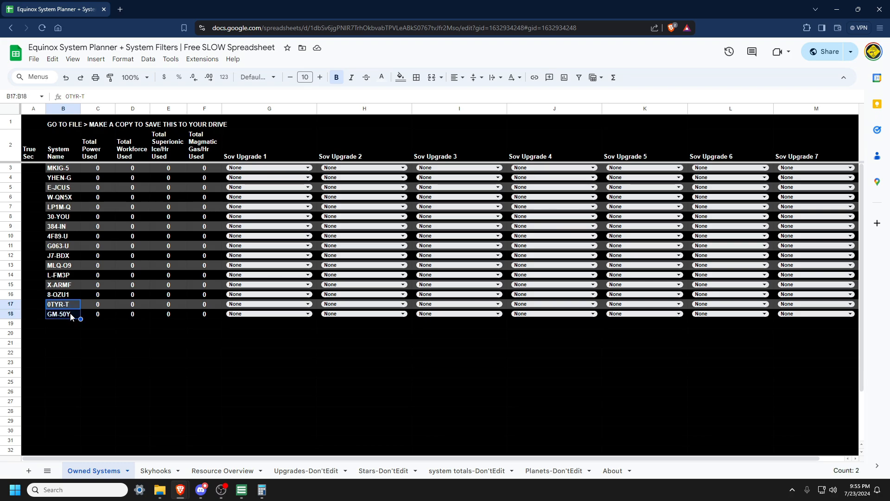
Step: Insert two new rows below row 16 in the Resource Overview table
left_click(222, 471)
left_click(76, 281)
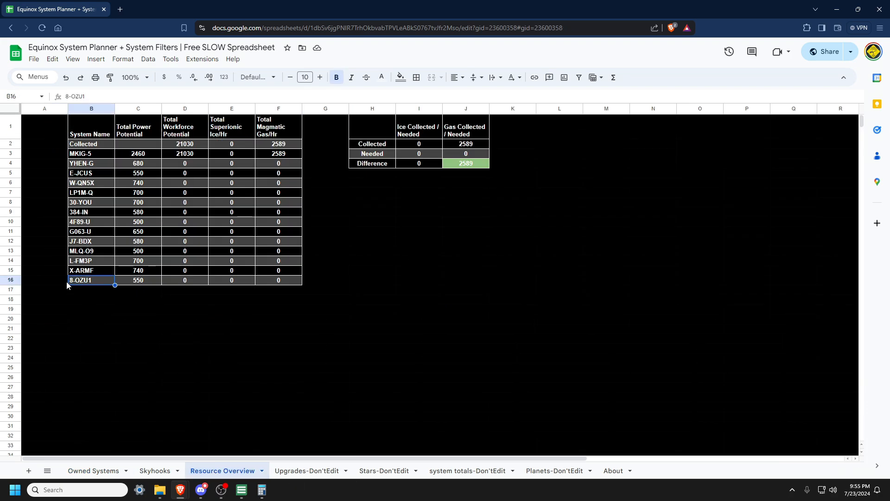
right_click(10, 280)
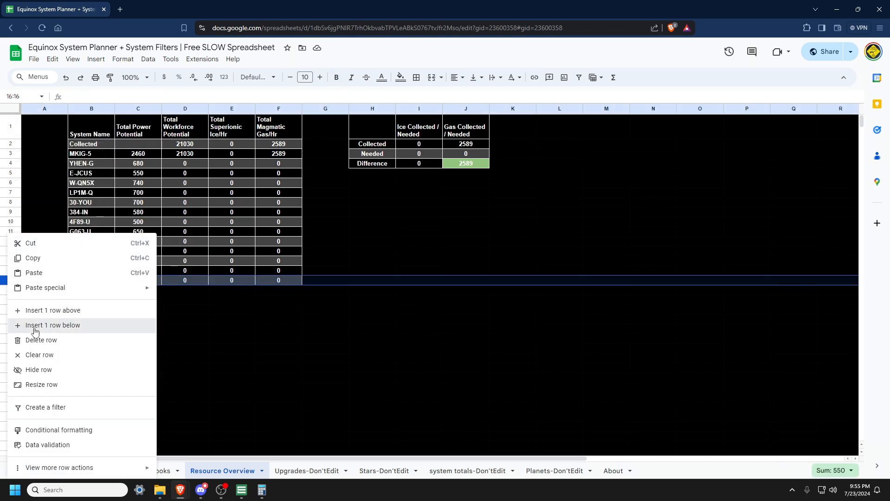
left_click(51, 325)
right_click(13, 283)
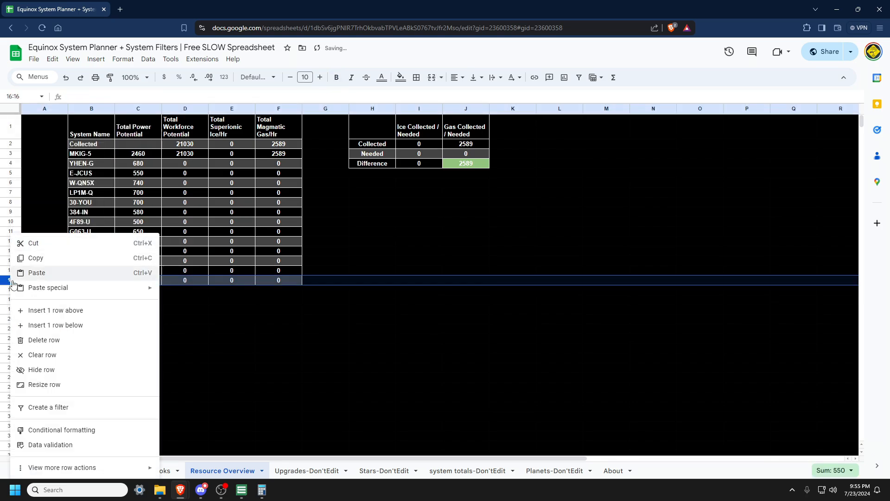
left_click(51, 325)
Step: Extend the table's formulas to rows 17–18 and paste 0TYR-T and GM-50Y into B17:B18
left_click_drag(96, 279, 300, 302)
left_click(91, 292)
key("ctrl+v")
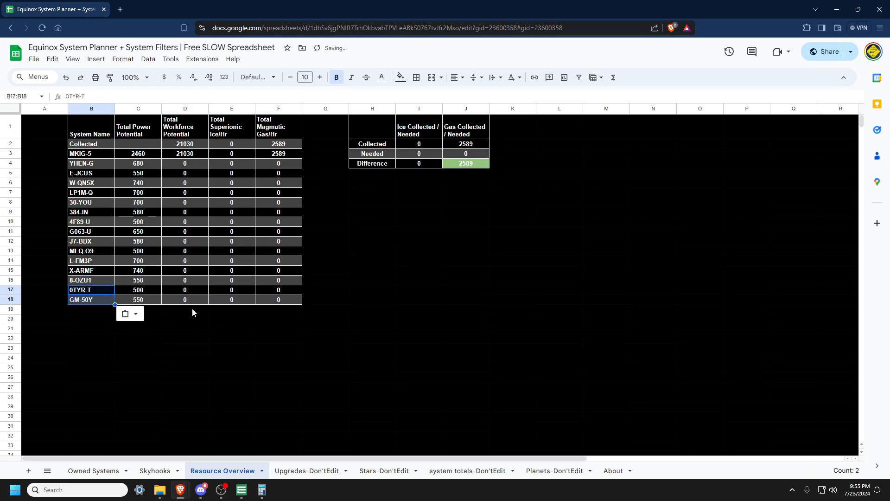
Step: Inspect the SUMIFS formulas in the MKIG-5 row's power, workforce, ice and gas columns
left_click(146, 157)
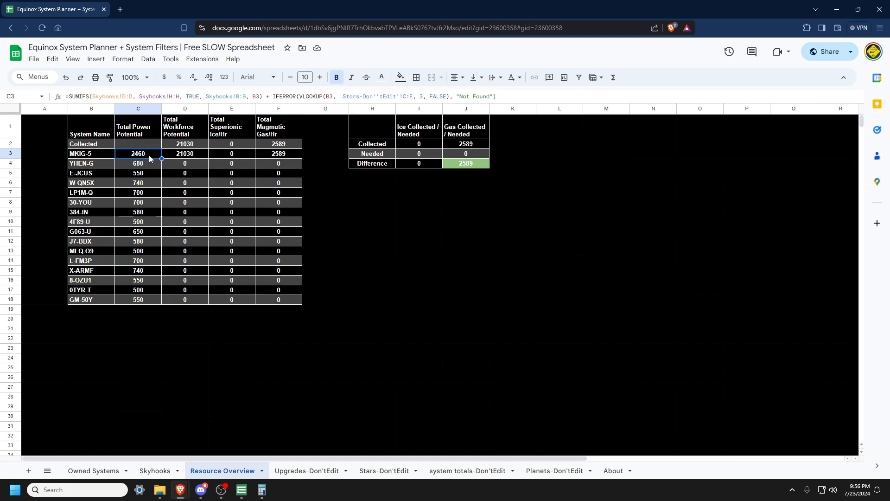
left_click(203, 155)
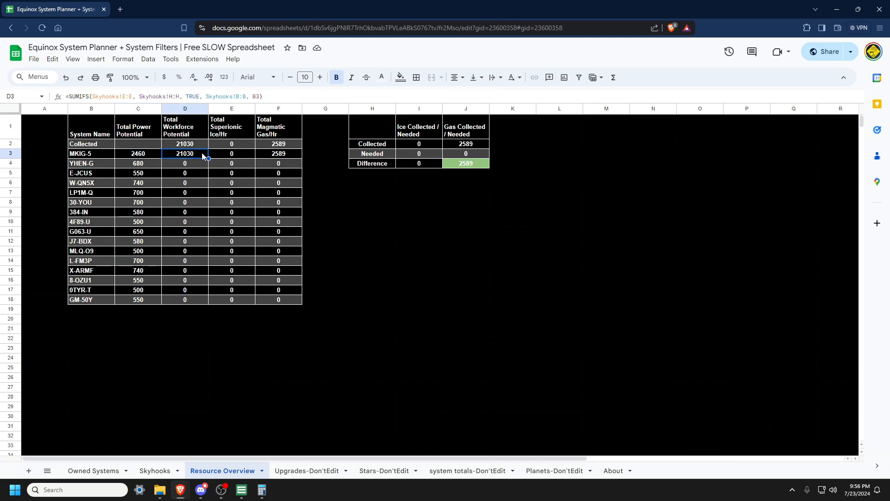
left_click(299, 155)
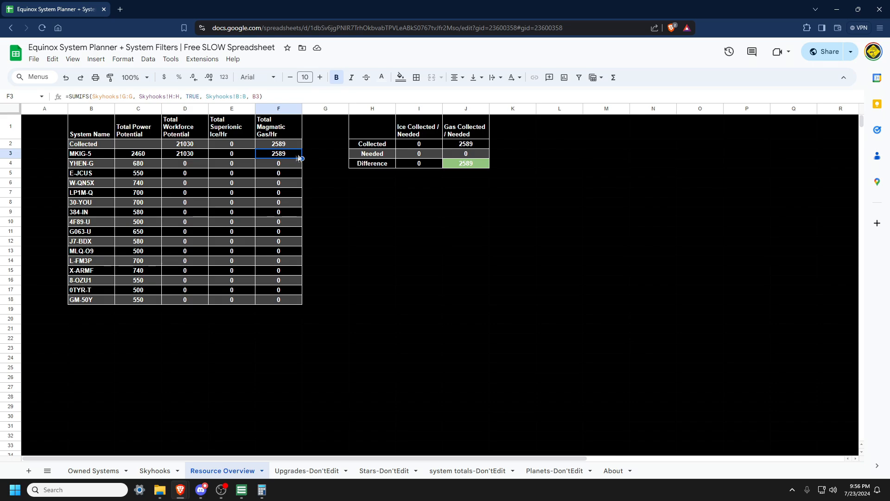
left_click(237, 156)
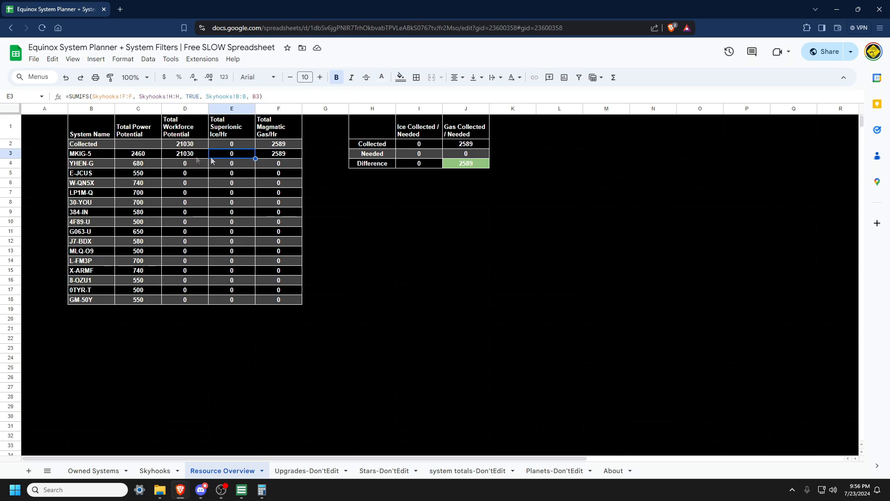
left_click(179, 157)
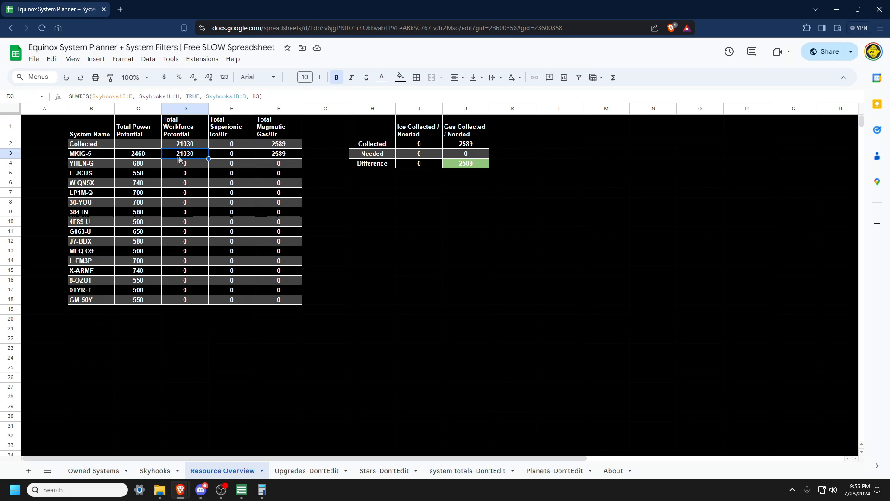
Step: Set MKIG-5's Sov Upgrade 1 to Supercapital Construction Facilities on the Owned Systems sheet
left_click(92, 472)
left_click(250, 168)
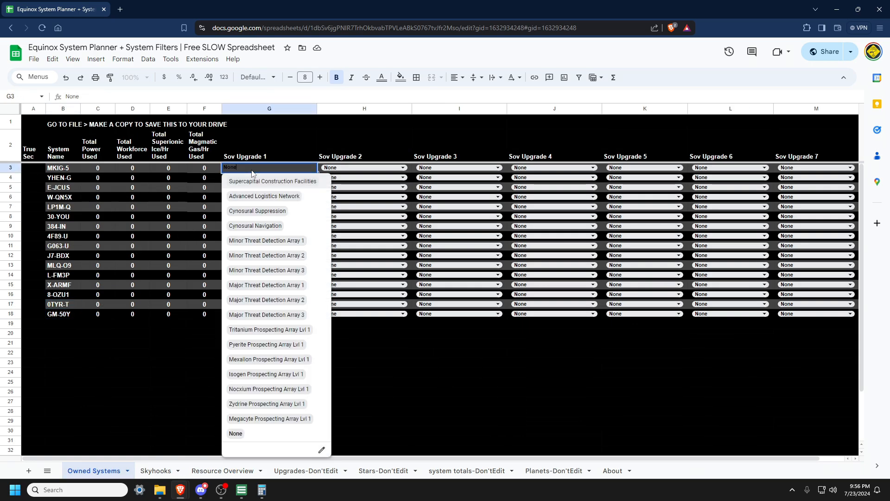
left_click(251, 182)
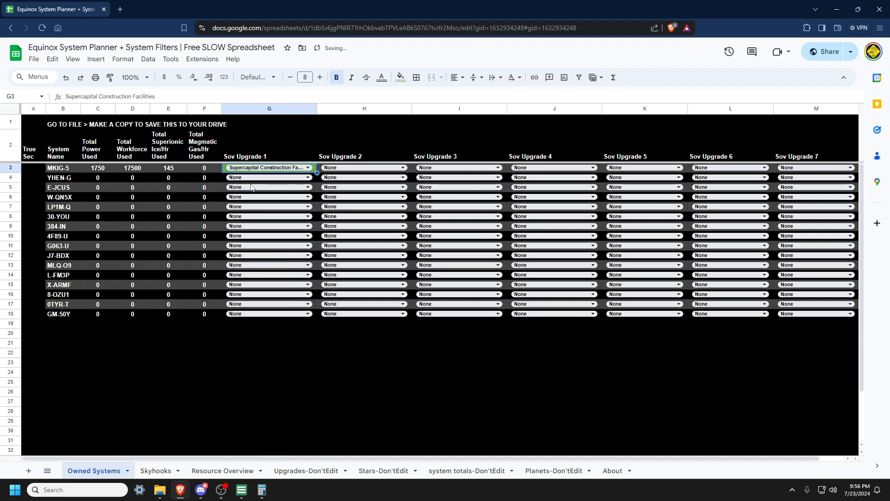
Step: Inspect MKIG-5's power and workforce used formulas and the ice difference formula on Resource Overview
left_click(93, 171)
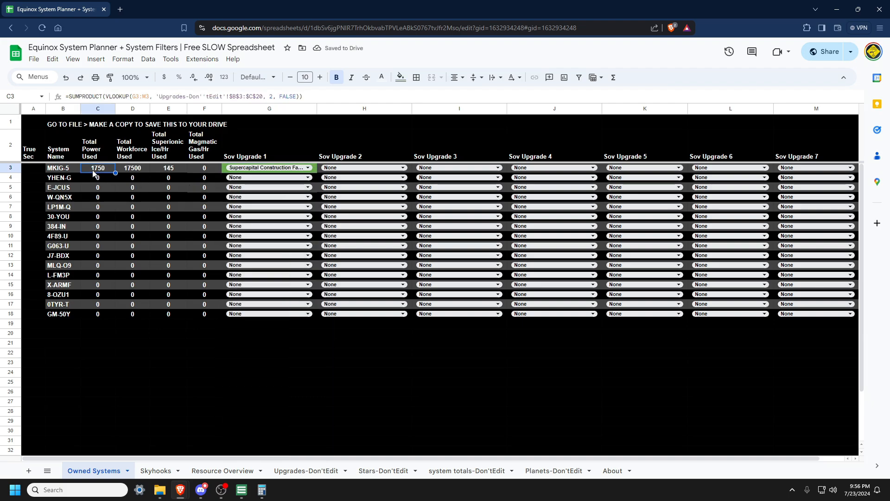
left_click(143, 172)
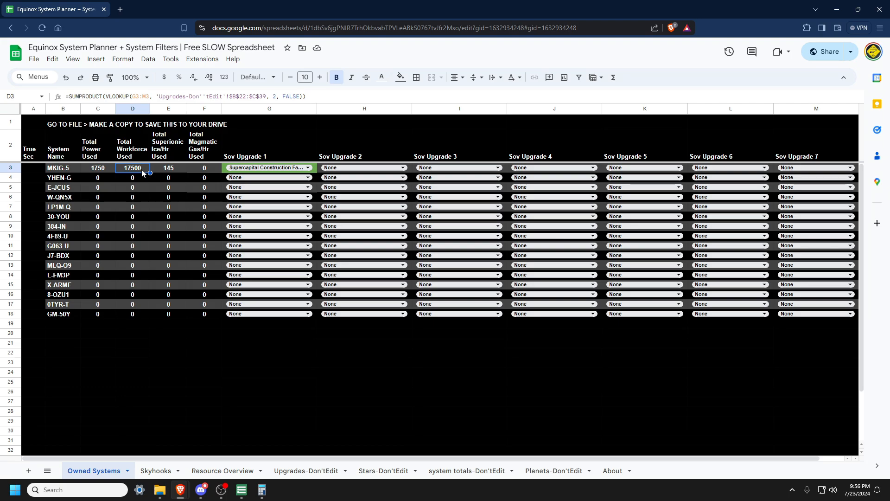
left_click(221, 471)
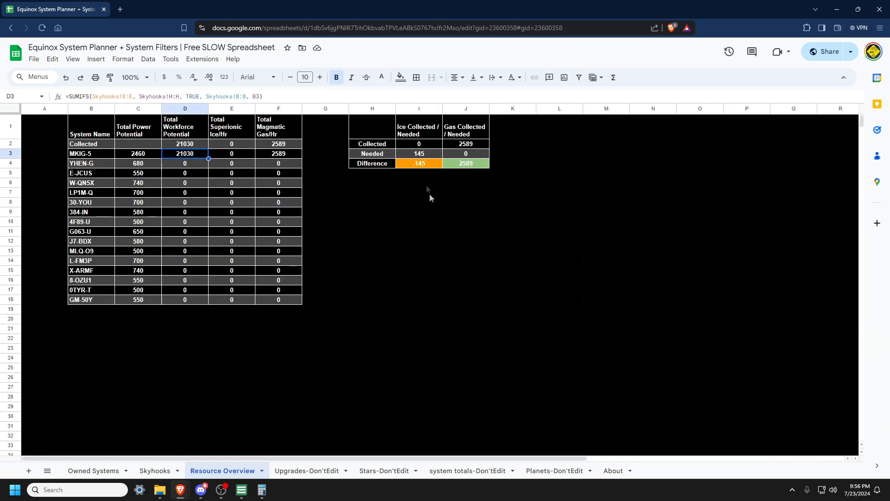
left_click(427, 166)
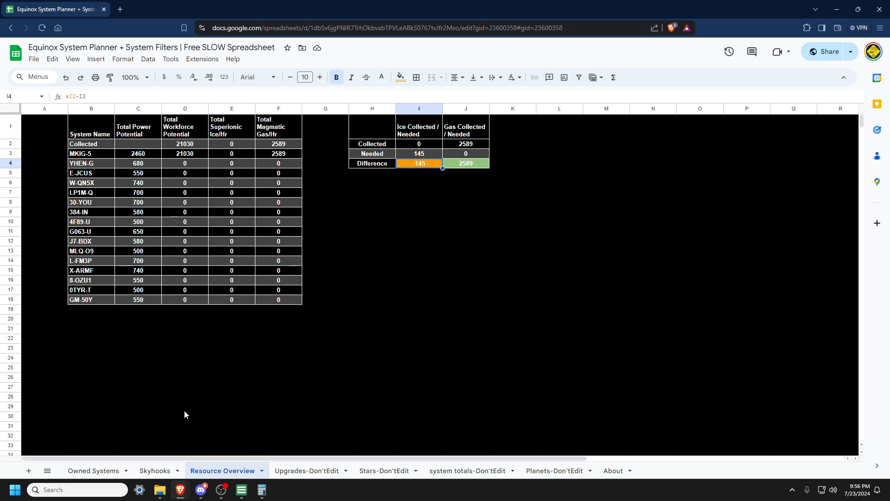
Step: Tick Skyhook Installed for every planet from row 13 down to row 136 on the Skyhooks sheet
left_click(151, 471)
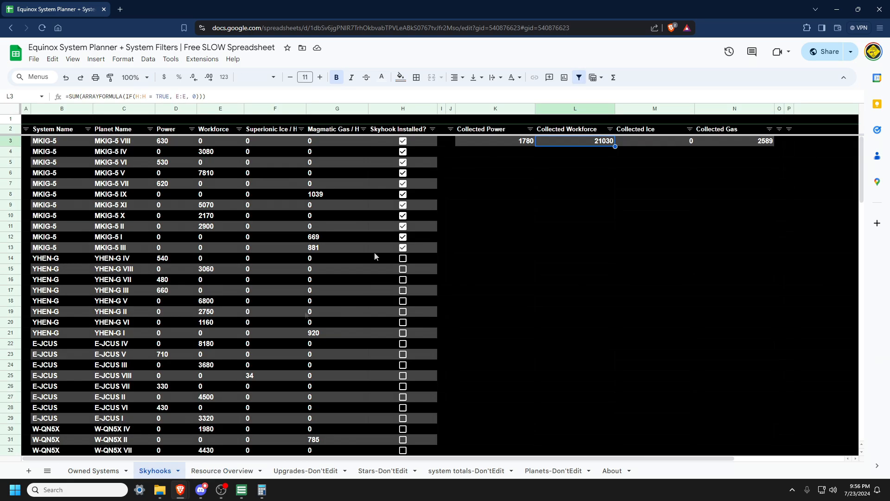
left_click_drag(430, 250, 421, 428)
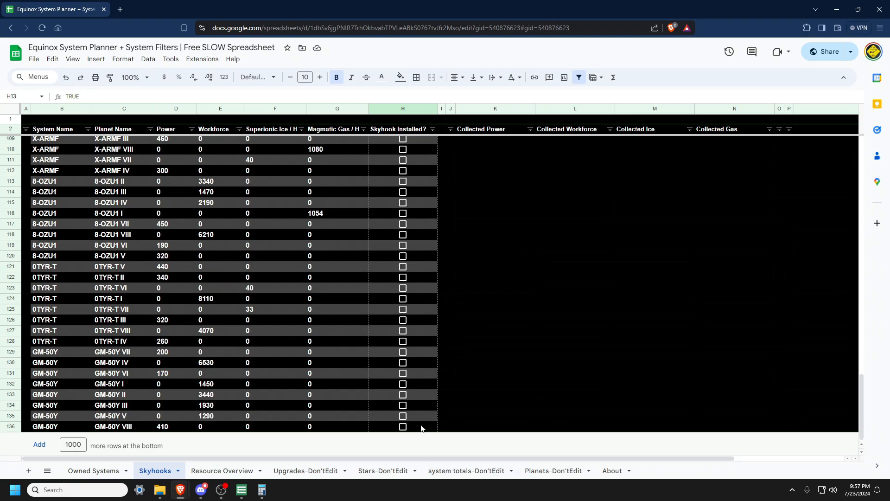
key("space")
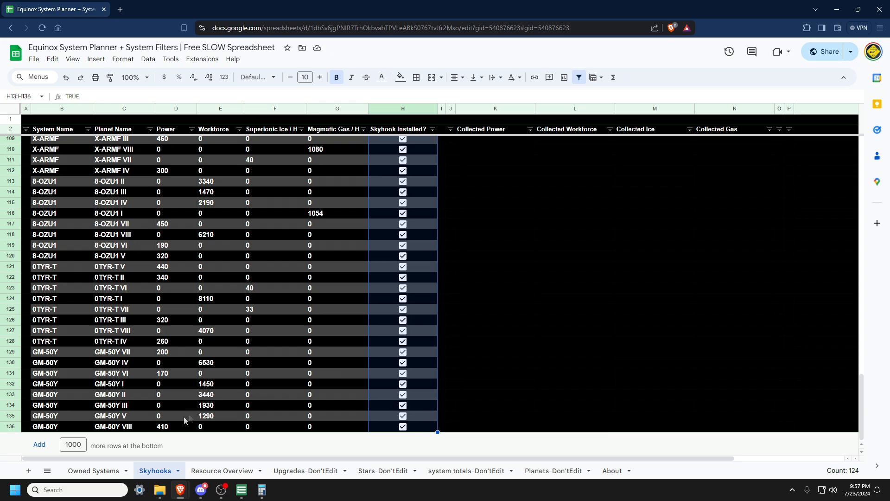
Step: Review the Resource Overview table values and the Collected row's sum formula
left_click(97, 473)
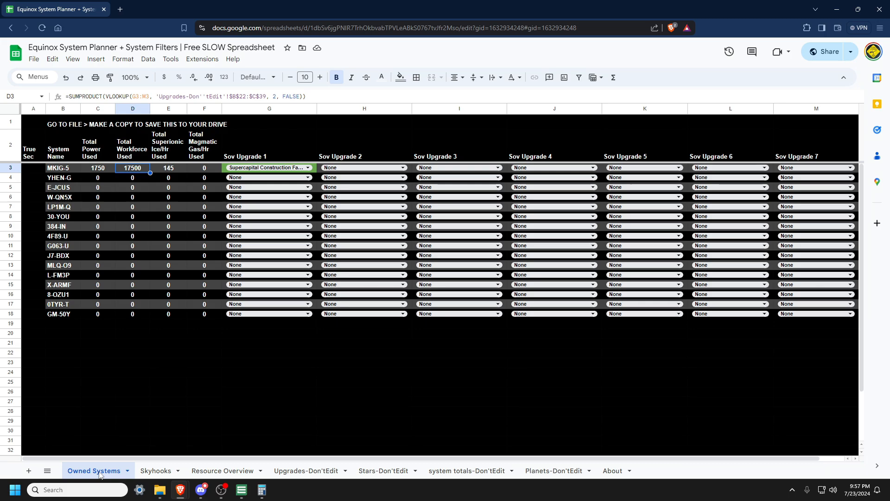
left_click(218, 471)
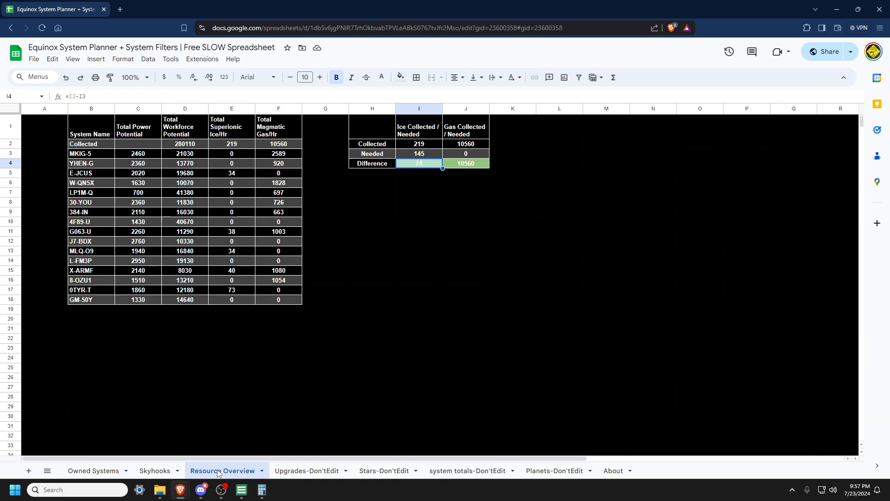
left_click_drag(123, 155, 283, 302)
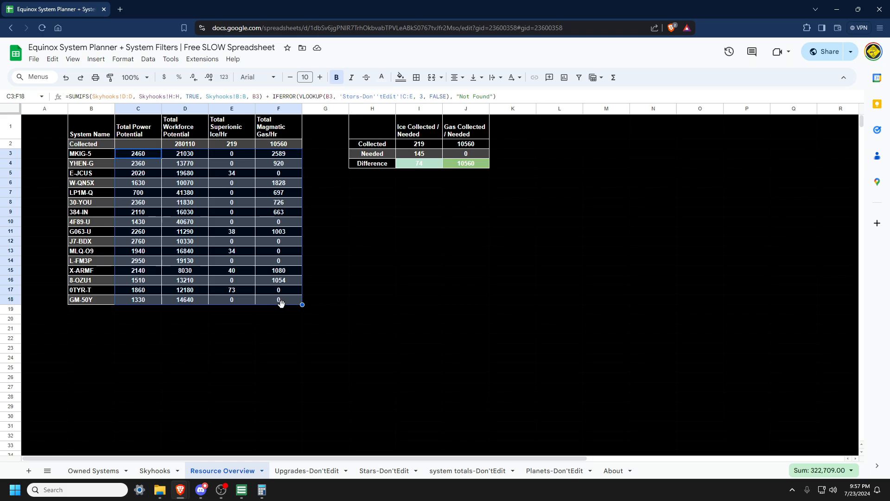
left_click(281, 329)
left_click(181, 146)
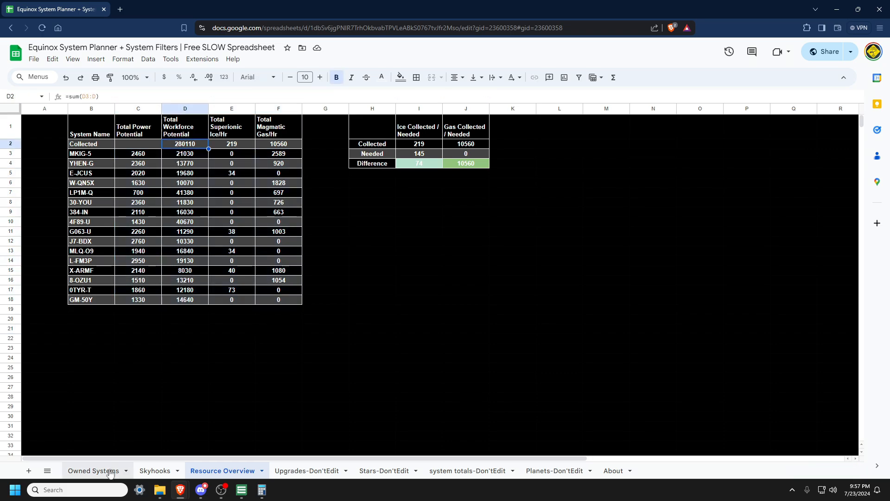
Step: Fill MKIG-5's Supercapital Construction Facilities upgrade across Sov Upgrades 1–4 and down to row 11
left_click(93, 470)
left_click(309, 169)
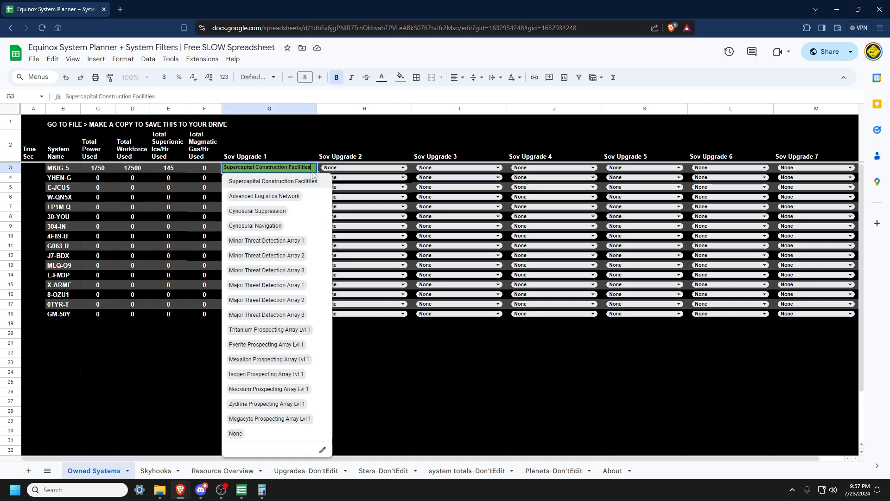
left_click(327, 157)
left_click(316, 172)
left_click_drag(315, 171, 600, 190)
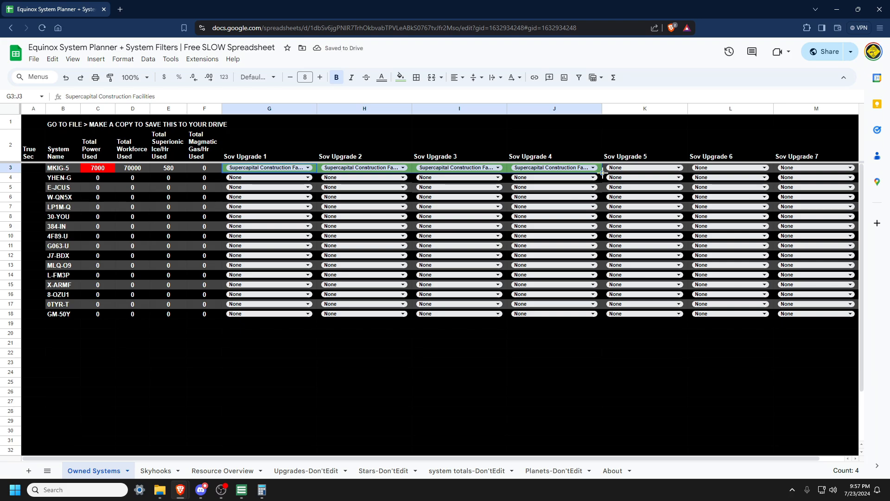
left_click_drag(602, 172, 605, 246)
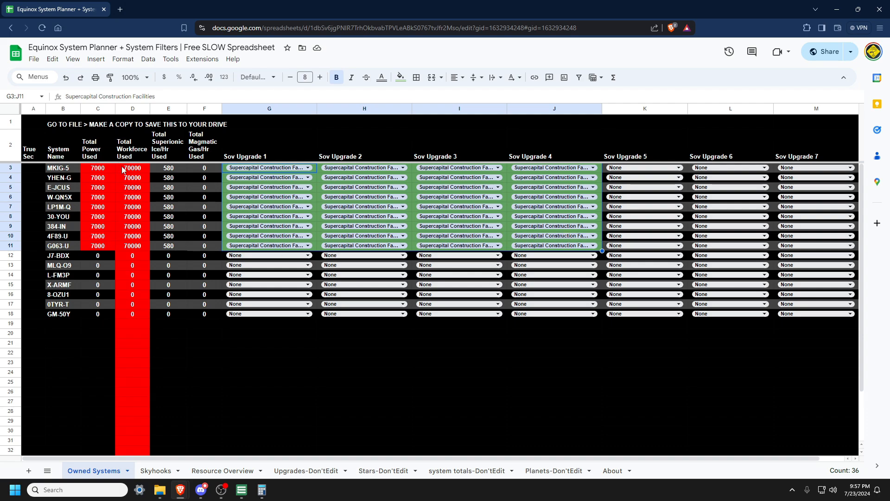
Step: Compare the power and workforce used columns, and undo the three upgrade fills
left_click_drag(123, 170, 118, 250)
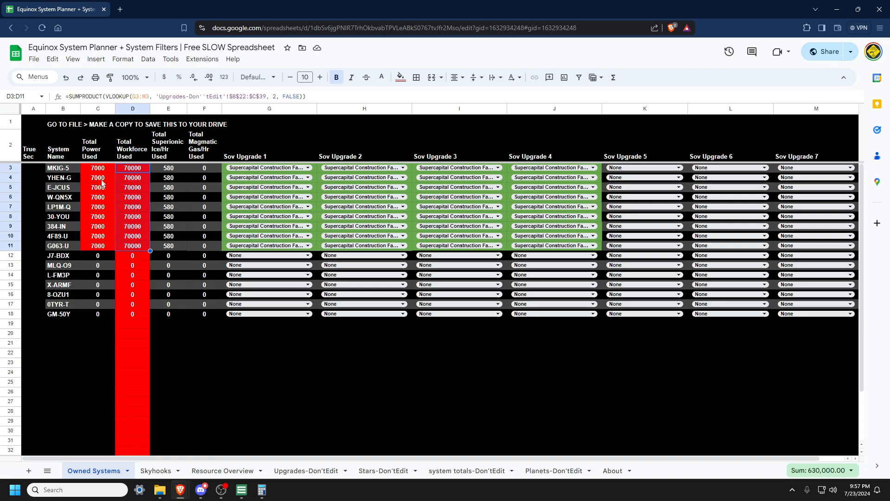
left_click_drag(99, 169, 105, 251)
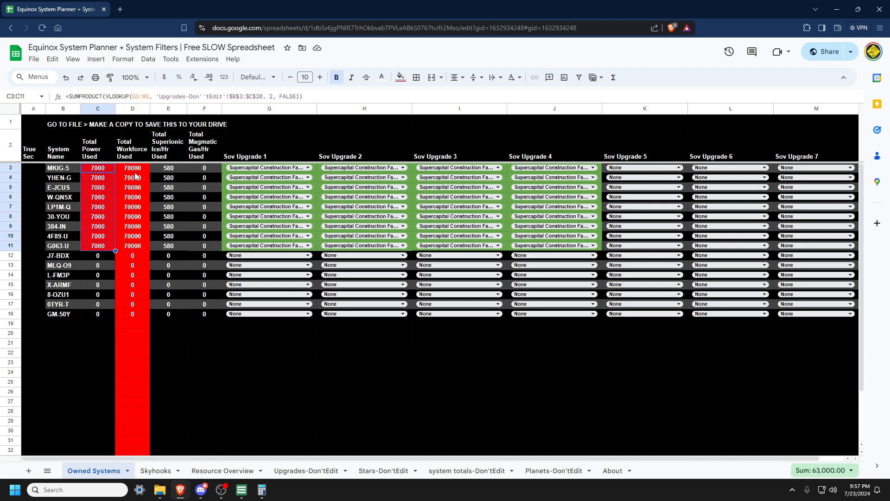
left_click_drag(133, 168, 143, 252)
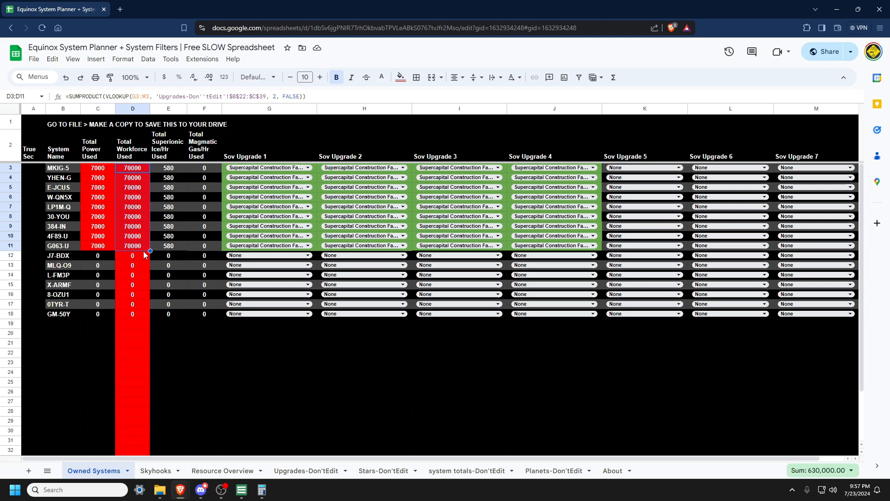
key("ctrl+z")
key("ctrl+z")
key("ctrl+z")
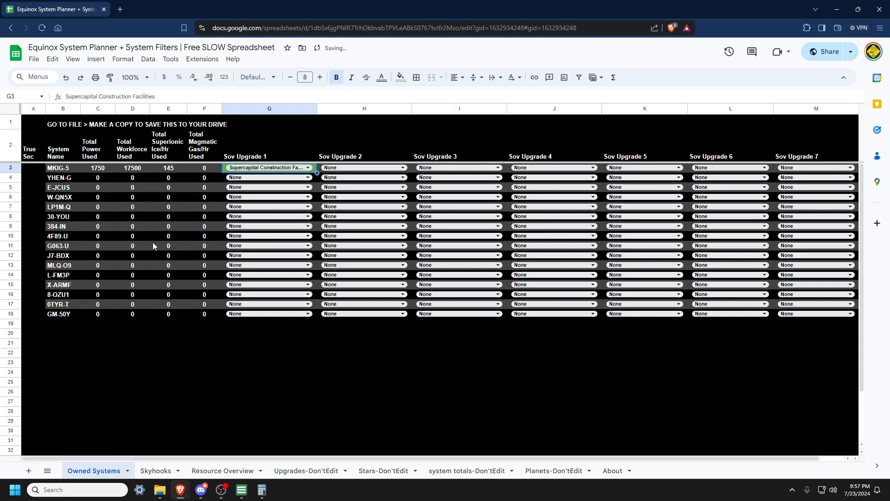
Step: Set MKIG-5's Sov Upgrade 1 to Advanced Logistics Network and Sov Upgrade 2 to Minor Threat Detection Array 2
double_click(295, 169)
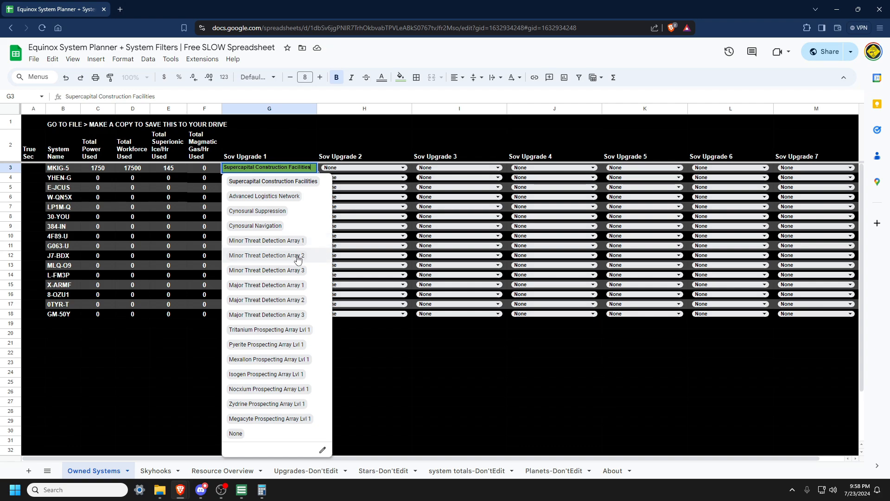
left_click(308, 197)
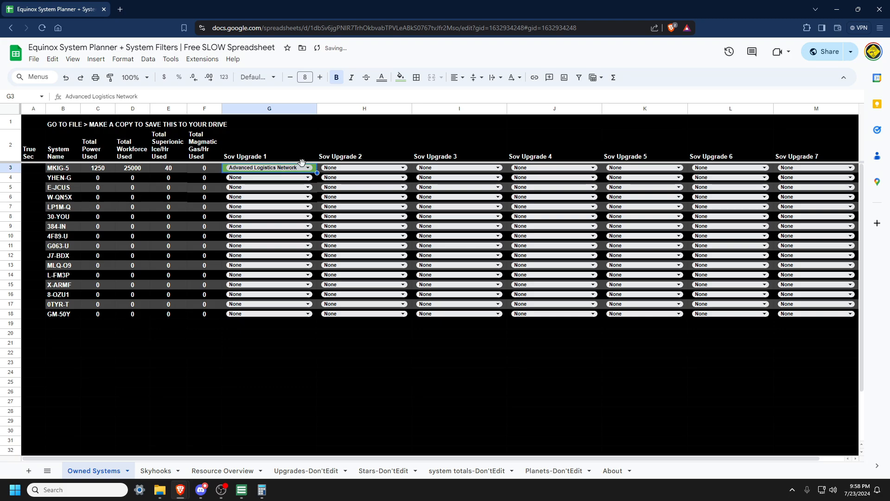
left_click(368, 171)
left_click(394, 255)
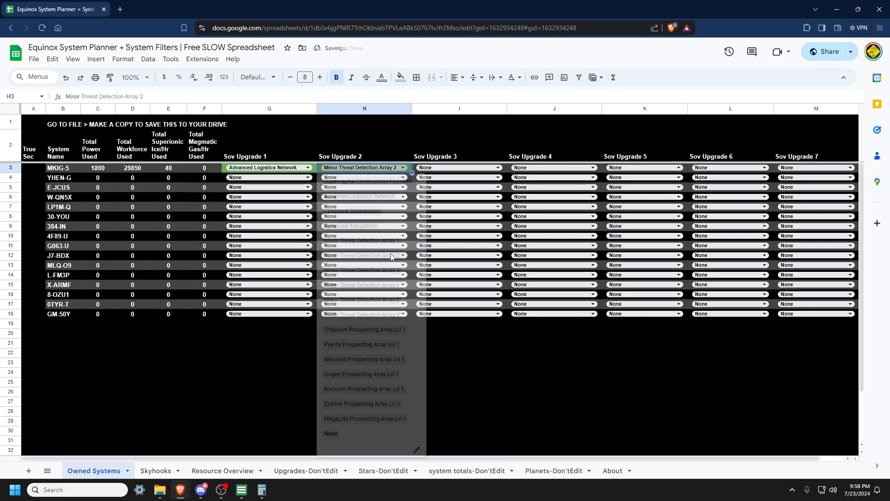
Step: Set MKIG-5's Sov Upgrade 3 to Major Threat Detection Array 1
left_click(430, 171)
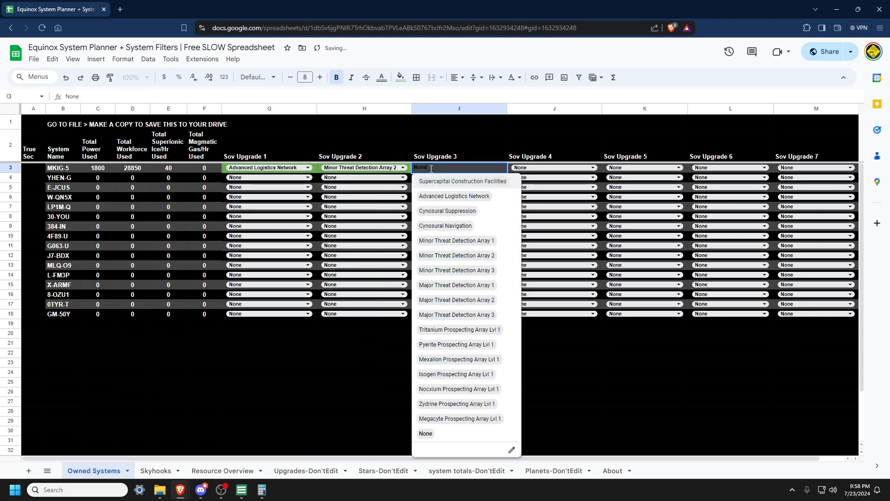
left_click(465, 315)
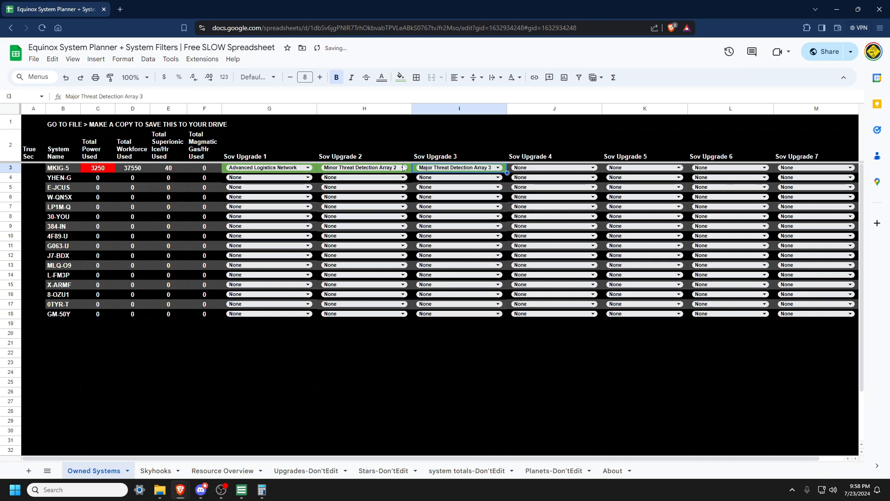
left_click(438, 169)
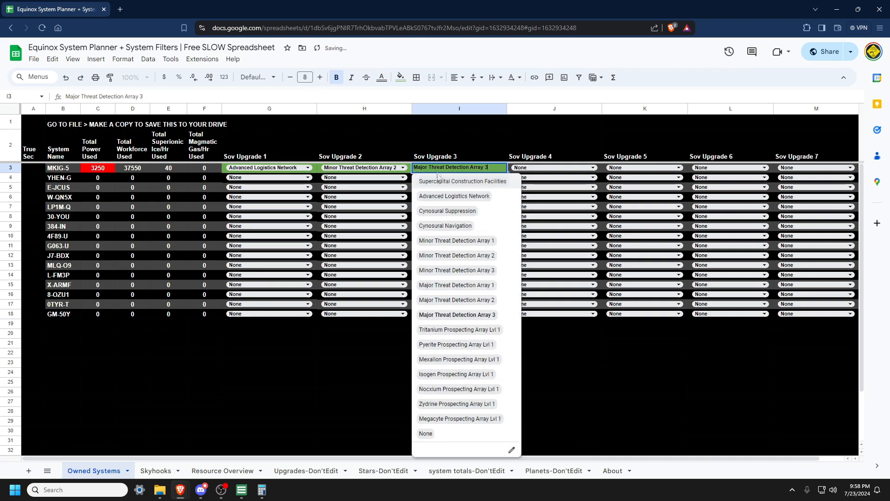
left_click(462, 302)
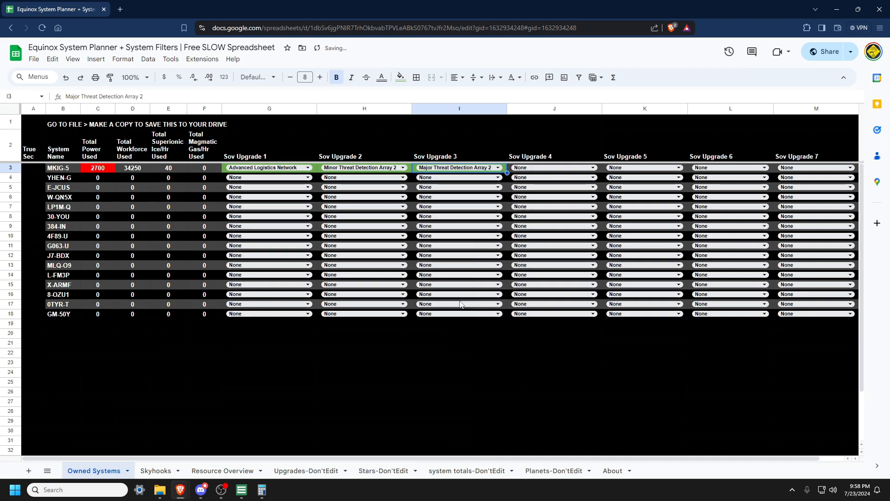
left_click(455, 168)
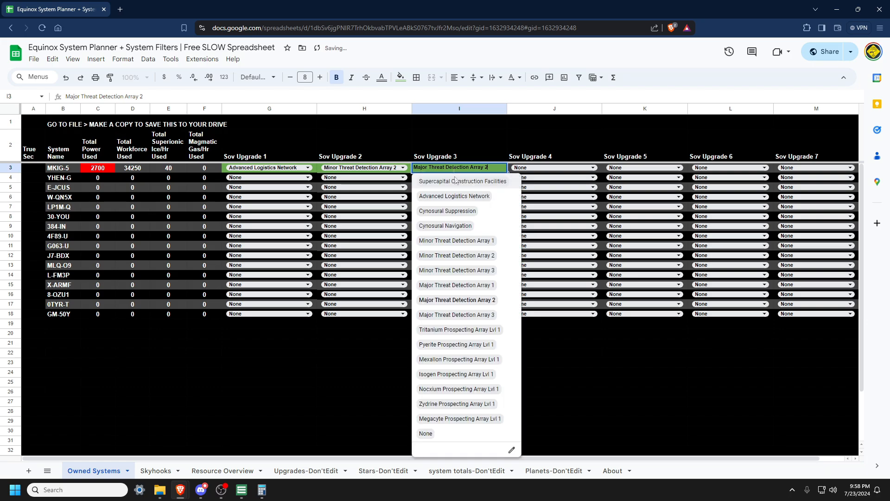
left_click(486, 292)
Step: Switch MKIG-5's Sov Upgrade 2 to Minor Threat Detection Array 3 and back to Array 2
left_click(389, 167)
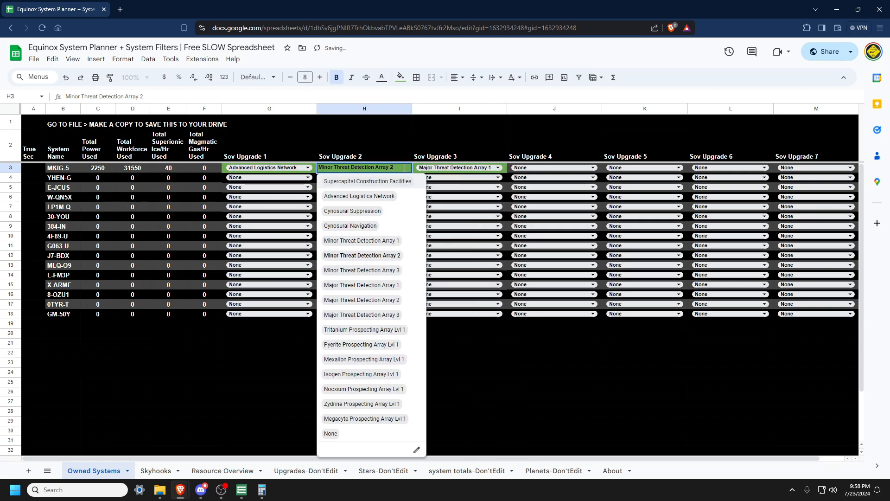
left_click(394, 274)
left_click(390, 167)
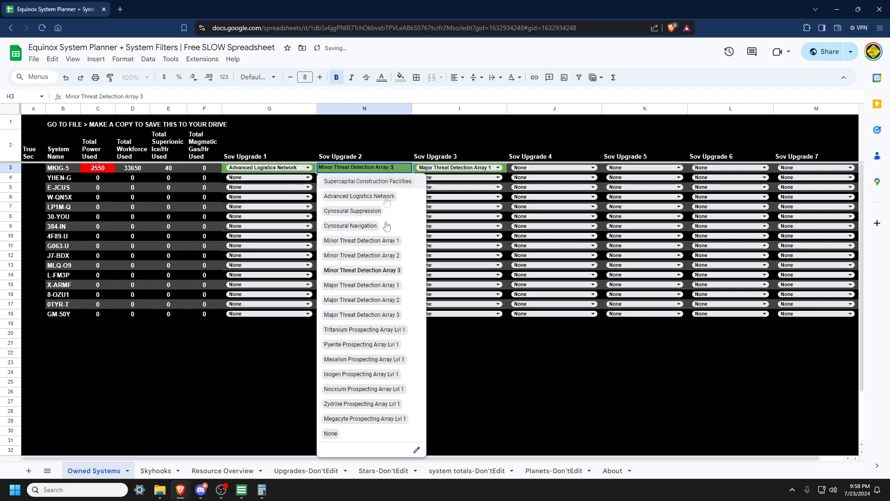
left_click(392, 258)
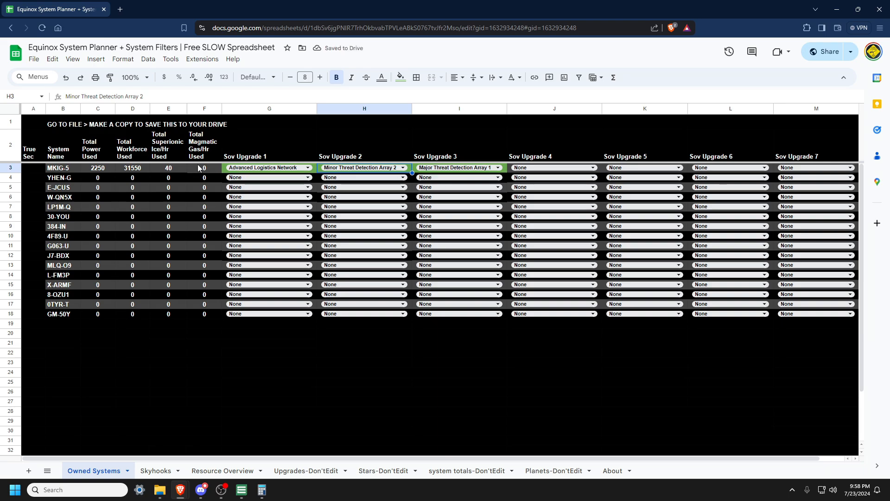
Step: Set YHEN-G's Sov Upgrade 1 to Tritanium Prospecting Array Lvl 1
left_click(225, 171)
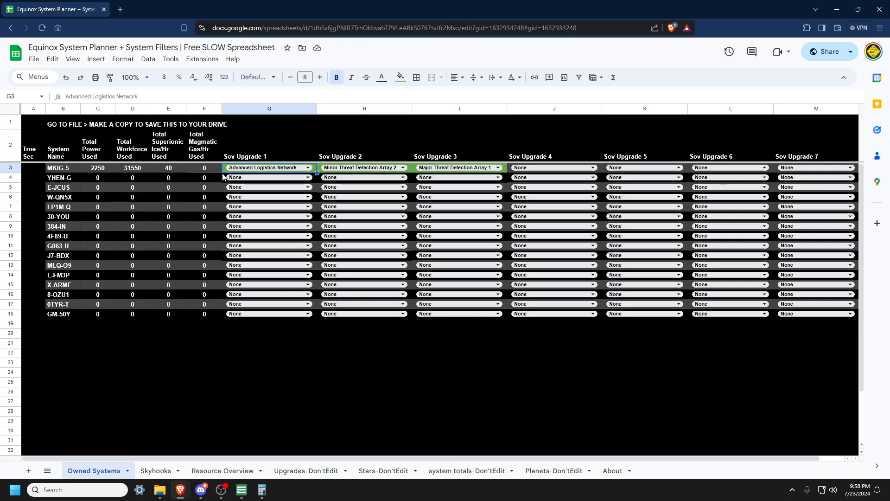
left_click(55, 172)
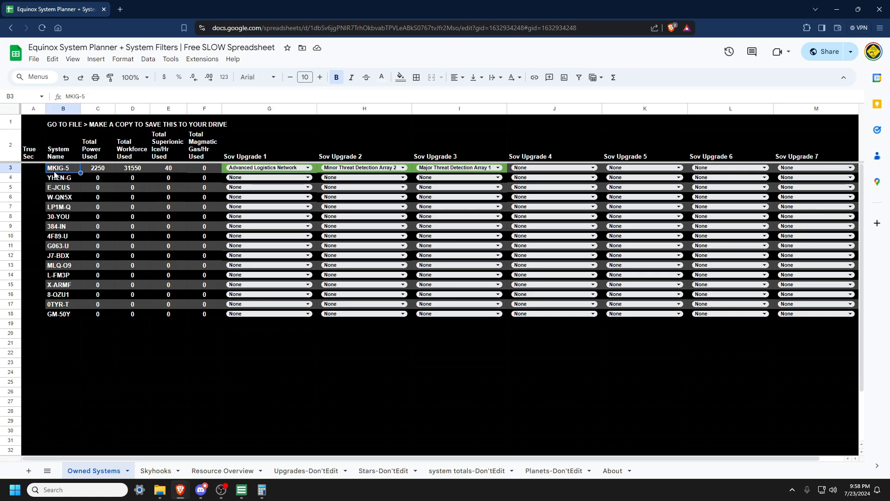
left_click(55, 179)
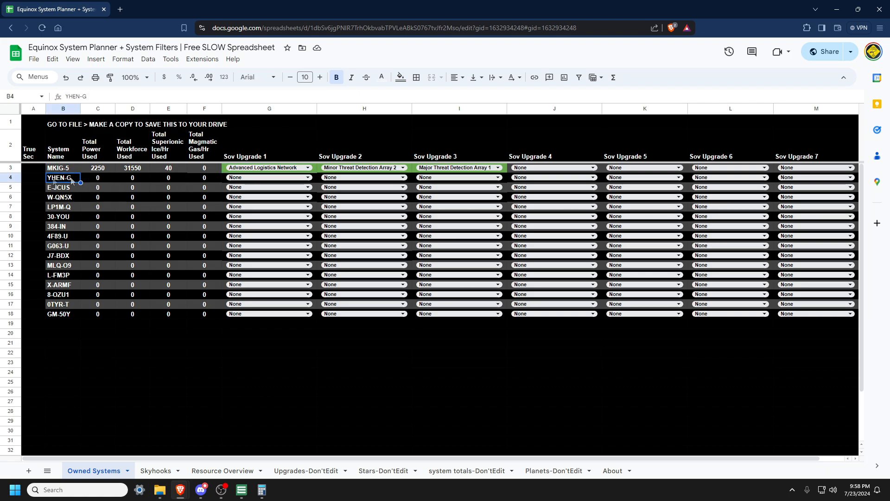
left_click(245, 178)
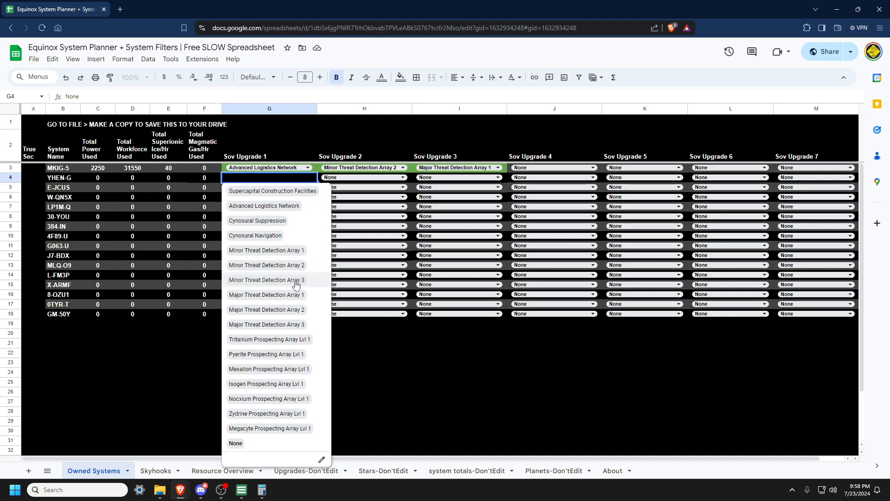
left_click(314, 339)
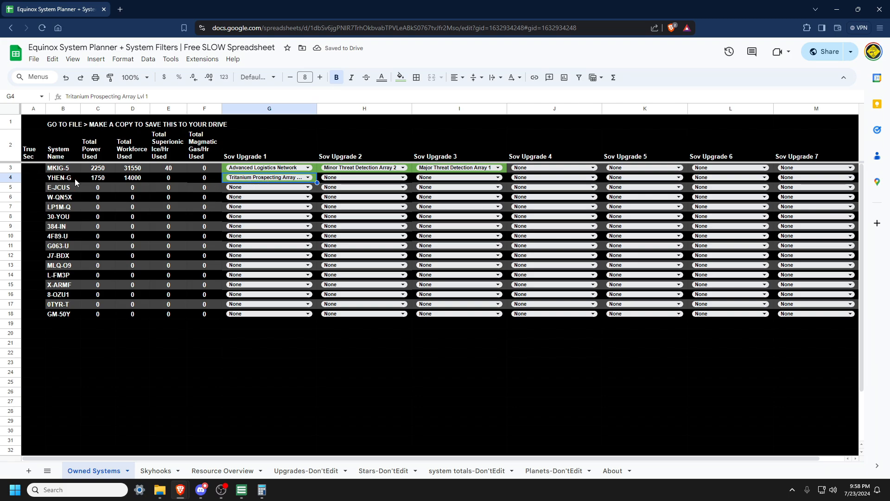
Step: Check YHEN-G's total power potential on the Resource Overview sheet, then return to Owned Systems
left_click(209, 471)
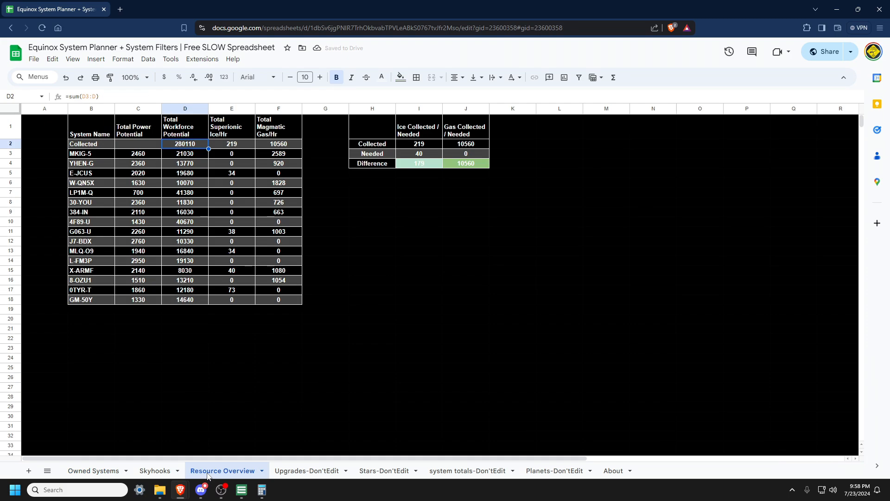
left_click(124, 164)
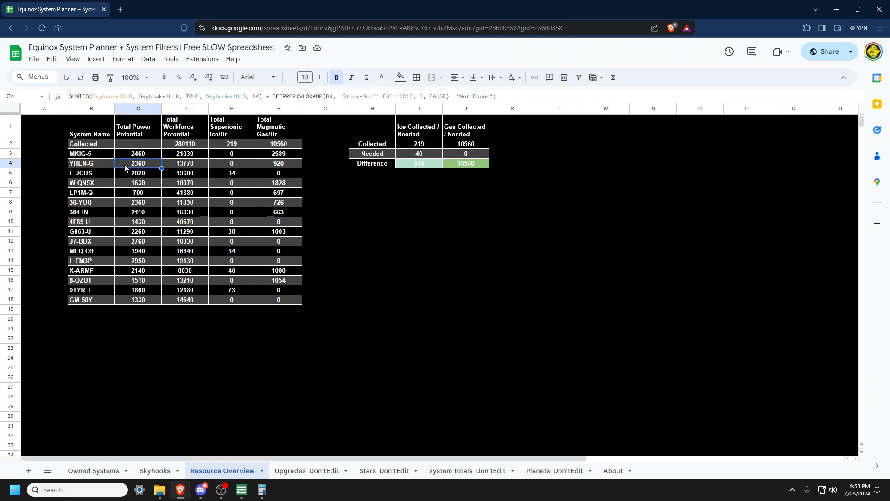
left_click(90, 470)
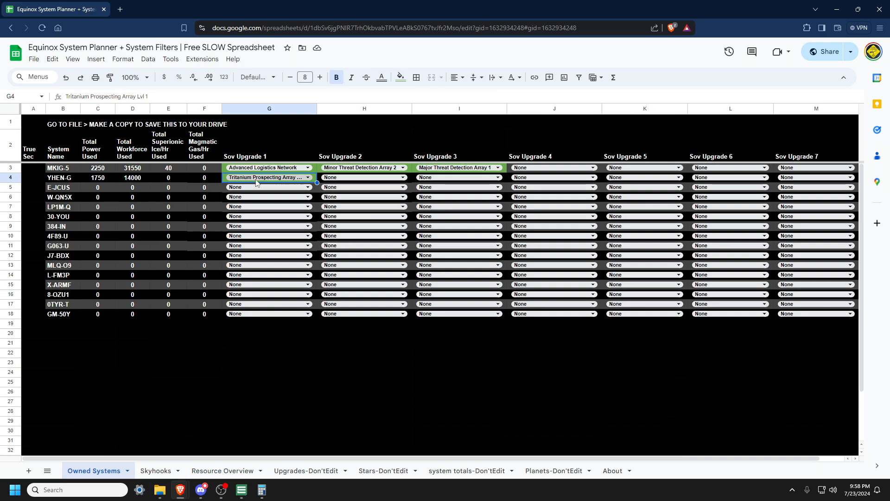
Step: Try Major Threat Detection Array 2 for YHEN-G's Sov Upgrade 2, then switch it to Major Threat Detection Array 1
left_click(362, 181)
left_click(384, 309)
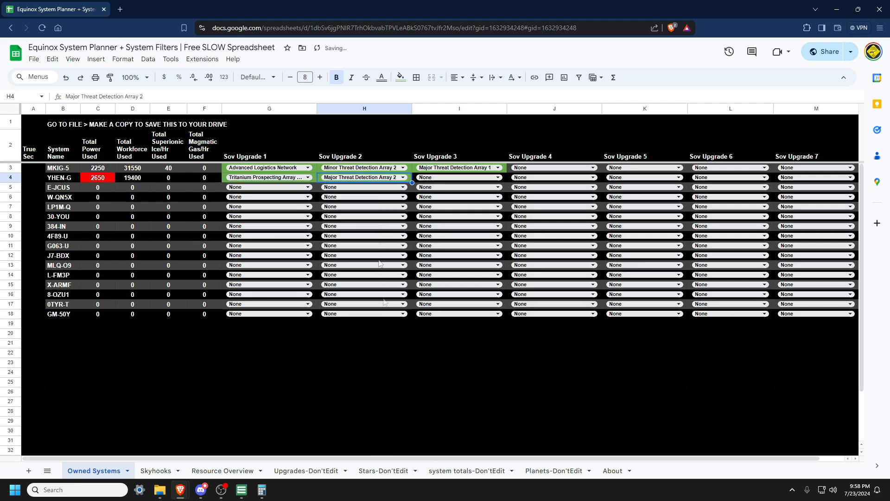
left_click(364, 177)
left_click(383, 294)
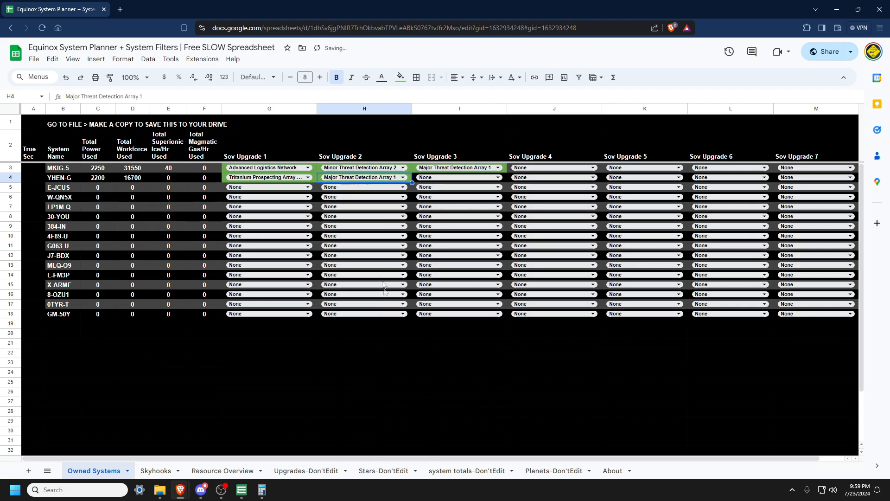
Step: Try Minor Threat Detection Array 1 as YHEN-G's Sov Upgrade 3, then reset it to None
left_click(456, 177)
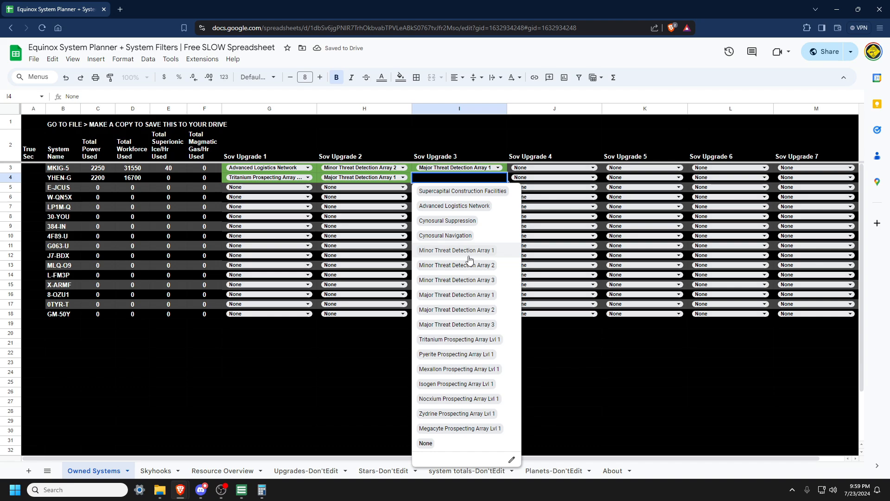
left_click(466, 251)
left_click(466, 177)
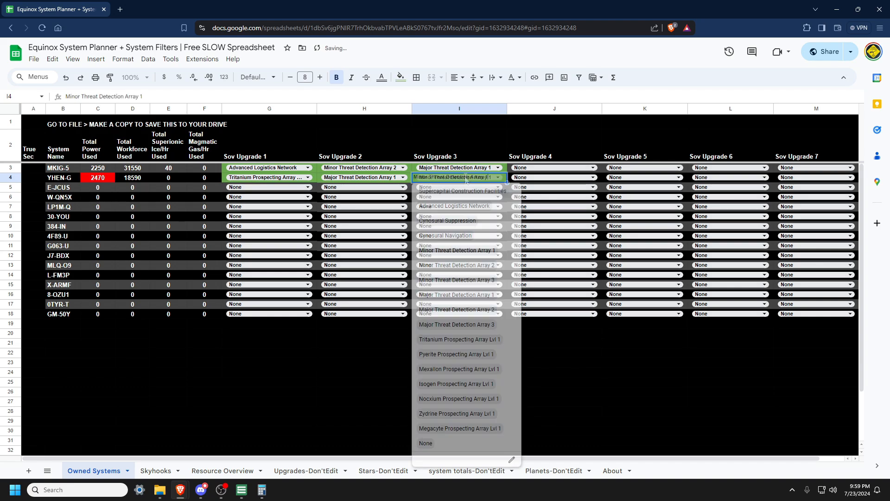
left_click(453, 443)
Step: Set Sov Upgrade 1 to Isogen Prospecting Array Lvl 1 for E-JCUS and Pyerite Prospecting Array Lvl 1 for W-QN5X
left_click(268, 187)
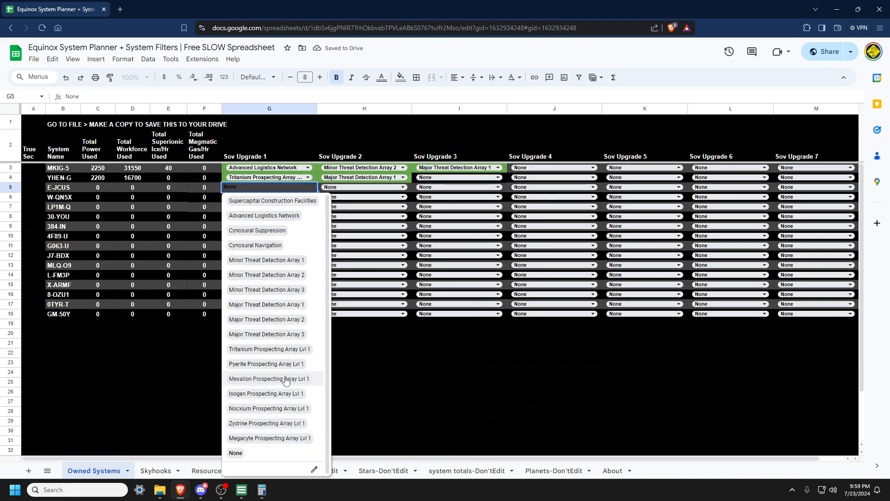
left_click(267, 393)
left_click(279, 195)
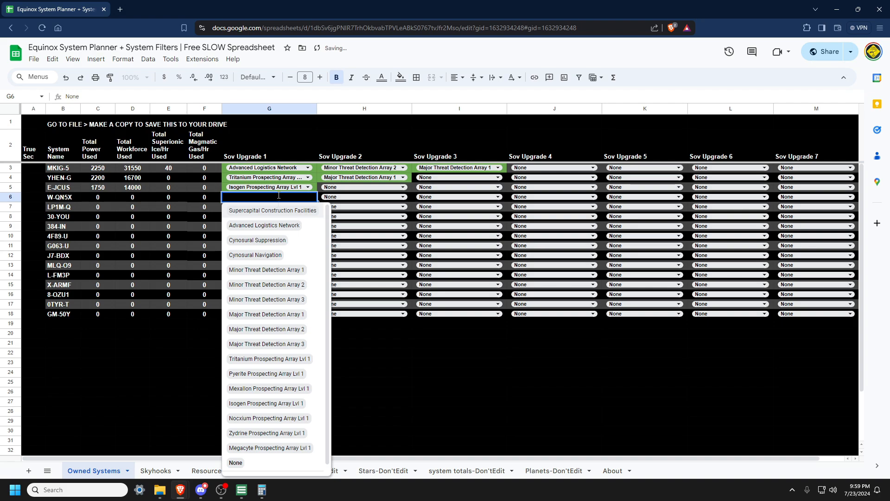
left_click(254, 373)
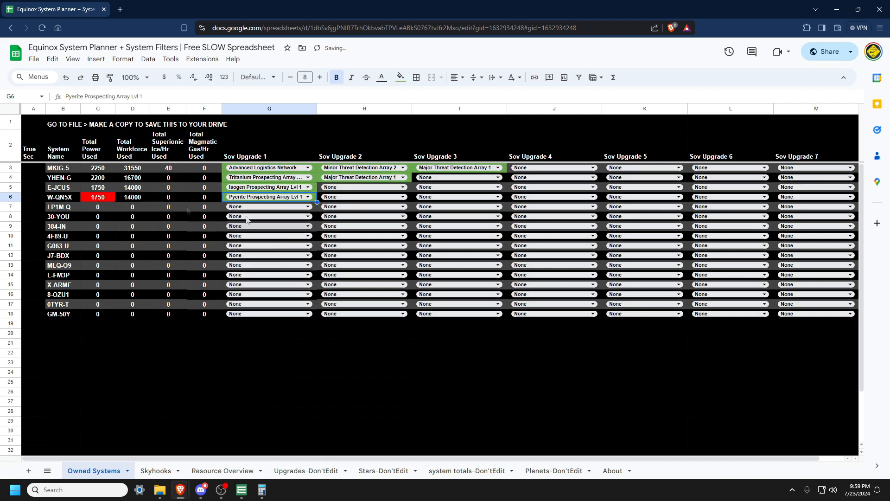
Step: Change W-QN5X's Sov Upgrade 1 to Major Threat Detection Array 3
left_click(243, 196)
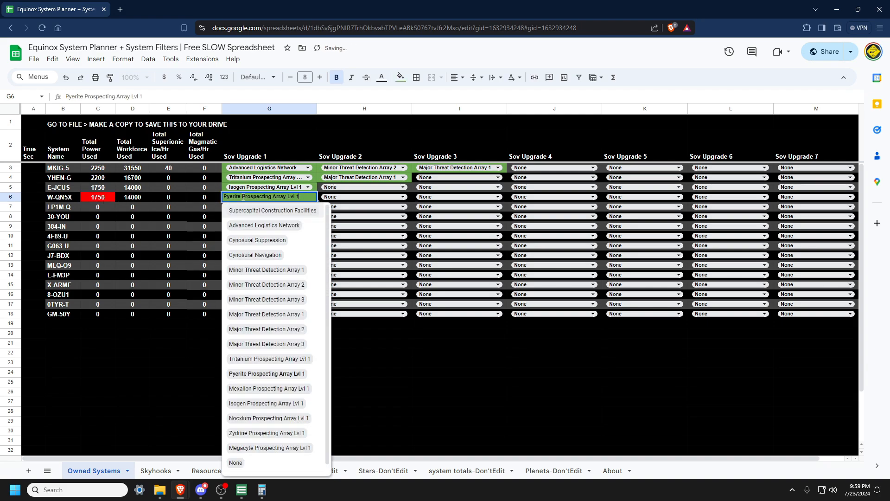
left_click(242, 470)
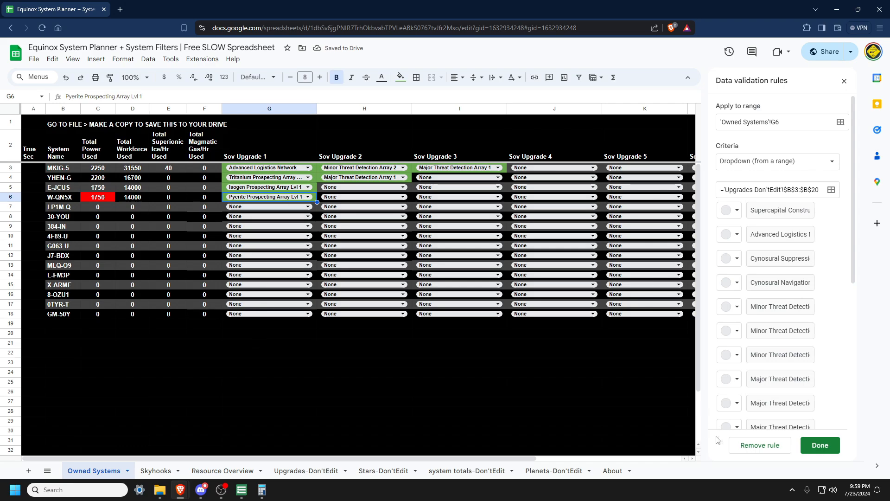
left_click(844, 82)
left_click(307, 199)
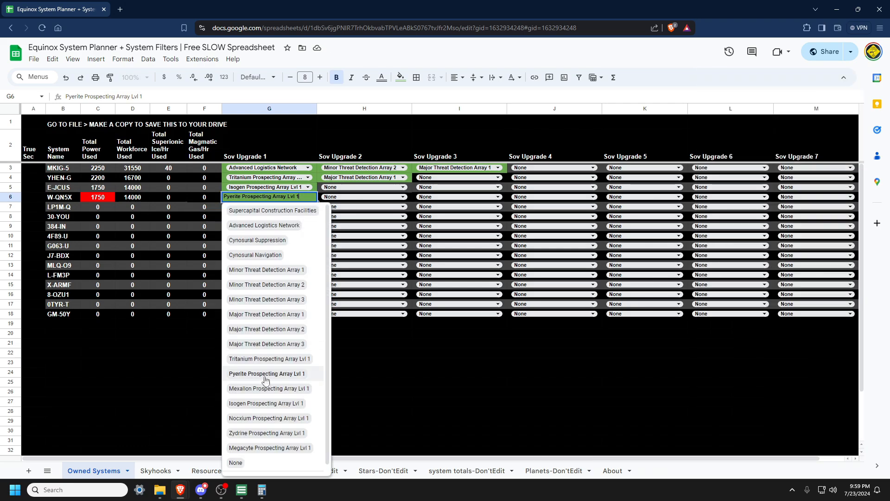
left_click(268, 348)
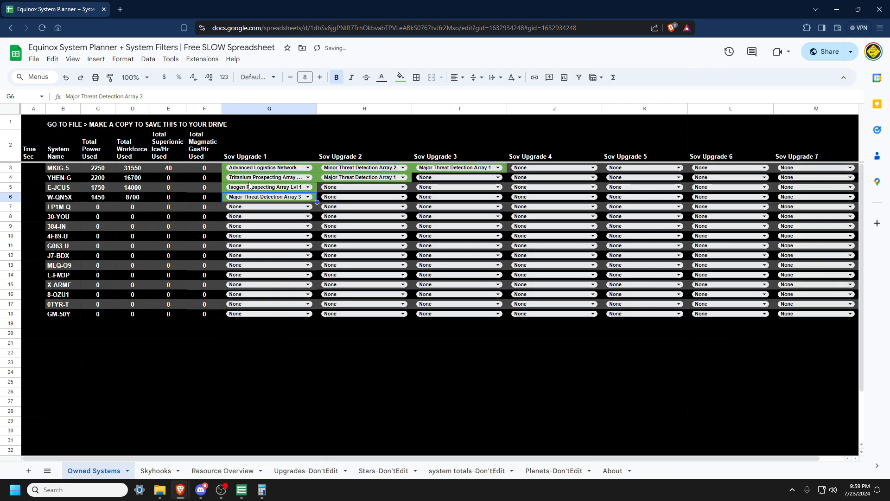
Step: Try Minor Threat Detection Array 1 as W-QN5X's Sov Upgrade 2, then reset it to None
left_click(366, 197)
left_click(362, 270)
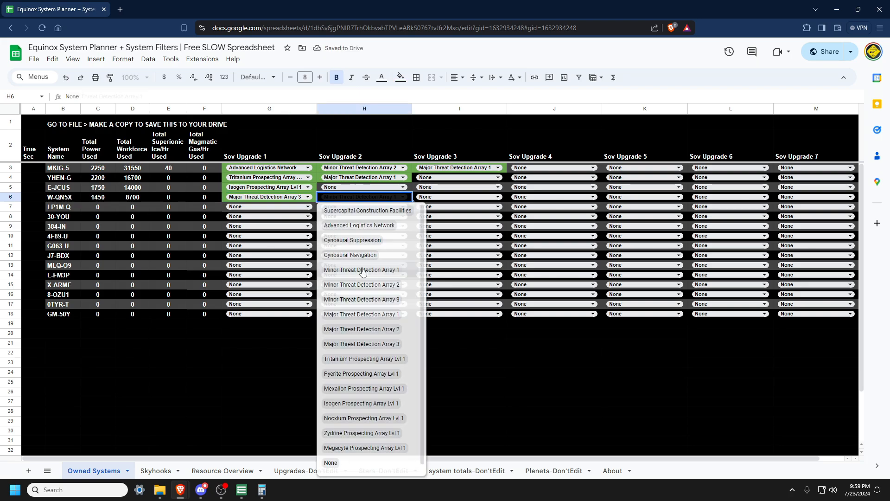
left_click(357, 197)
left_click(348, 461)
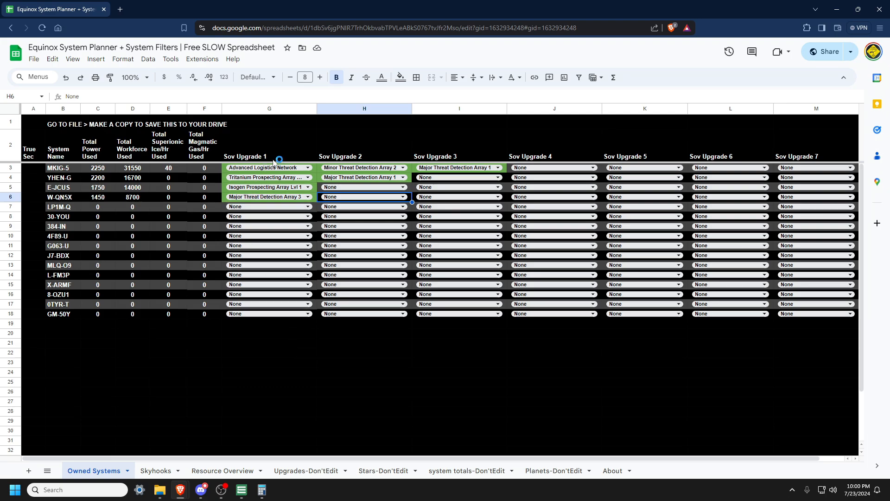
left_click(791, 158)
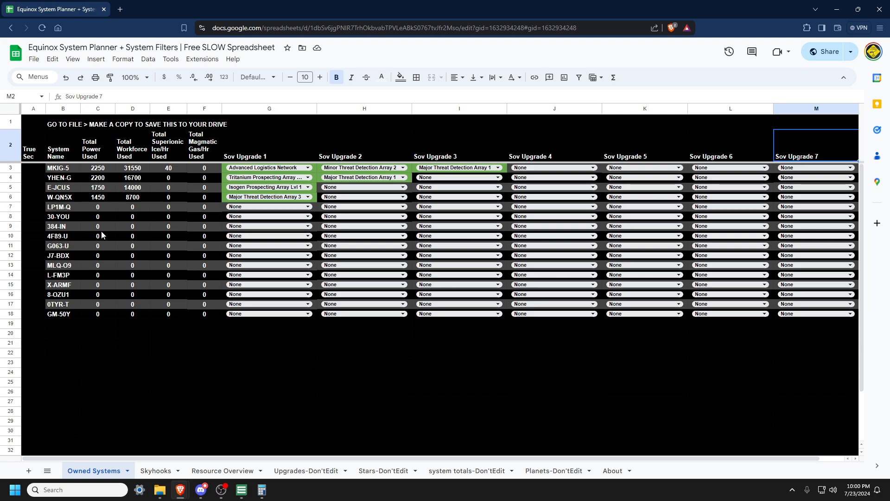
left_click_drag(58, 167, 60, 246)
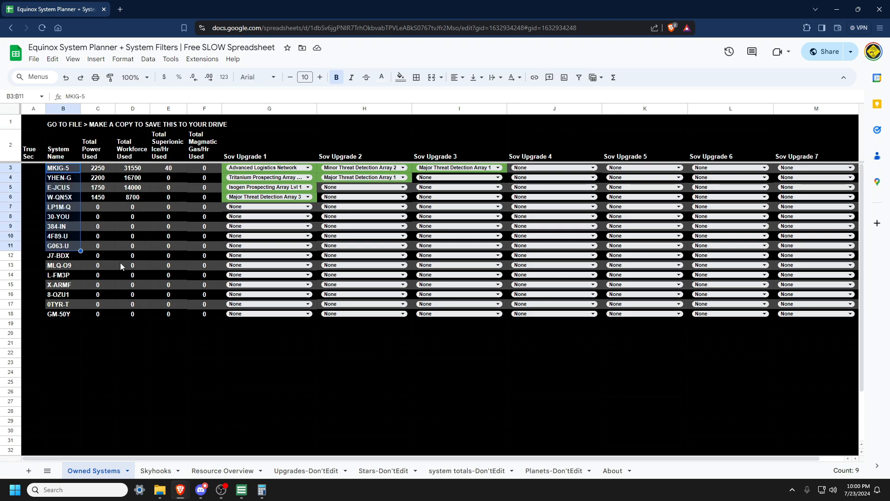
left_click(111, 260)
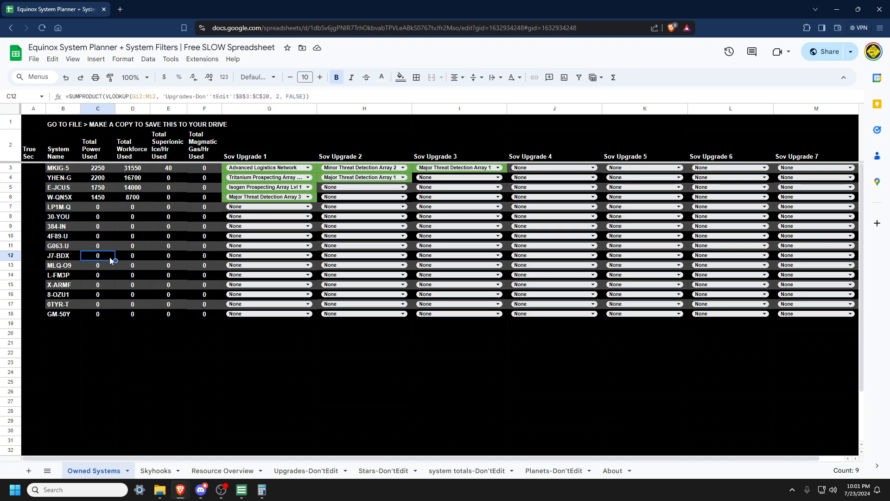
Step: Examine the conditional formatting rule and its custom formula on J7-BDX's total power used cell, then cancel
right_click(106, 261)
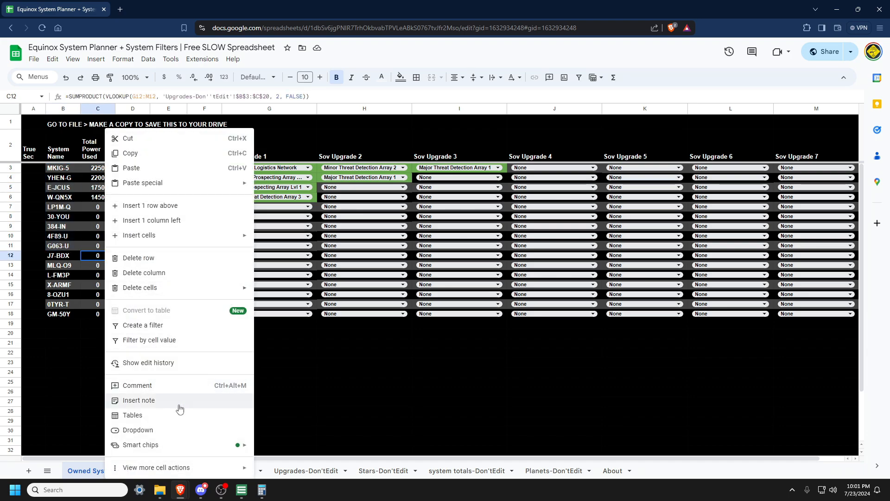
mouse_move(199, 467)
left_click(284, 381)
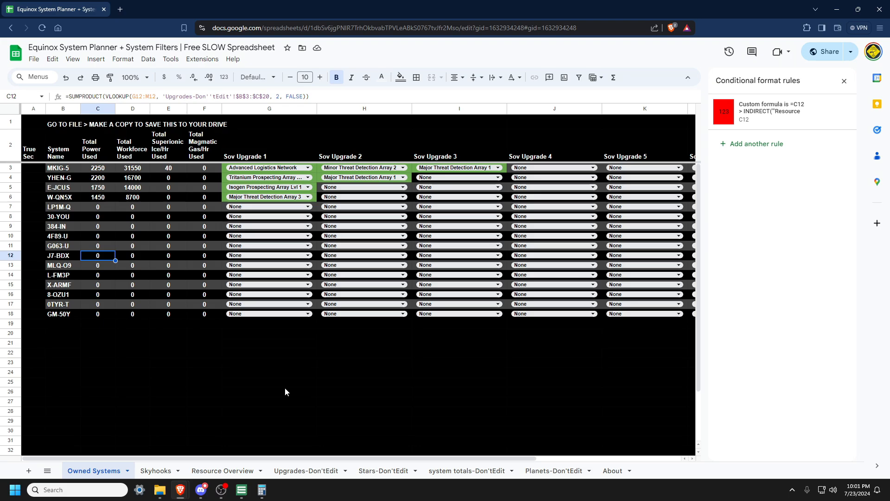
left_click(769, 118)
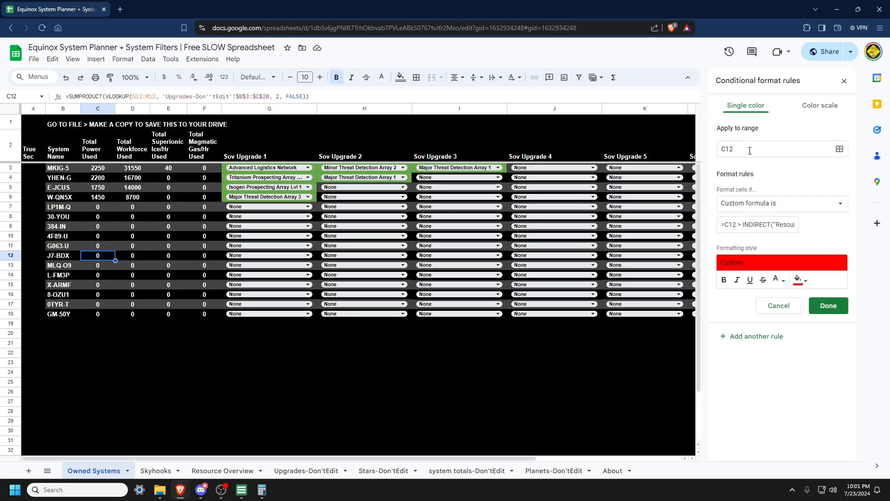
left_click(749, 151)
double_click(727, 225)
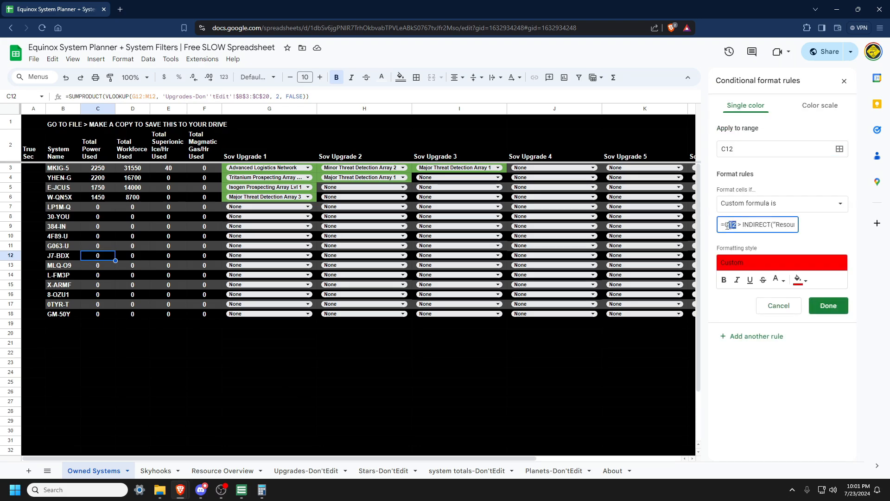
left_click_drag(727, 224, 794, 225)
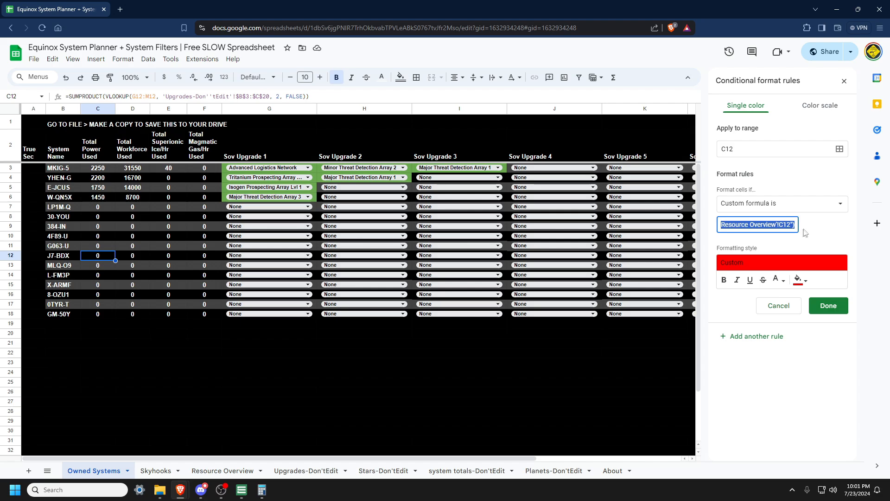
left_click(793, 225)
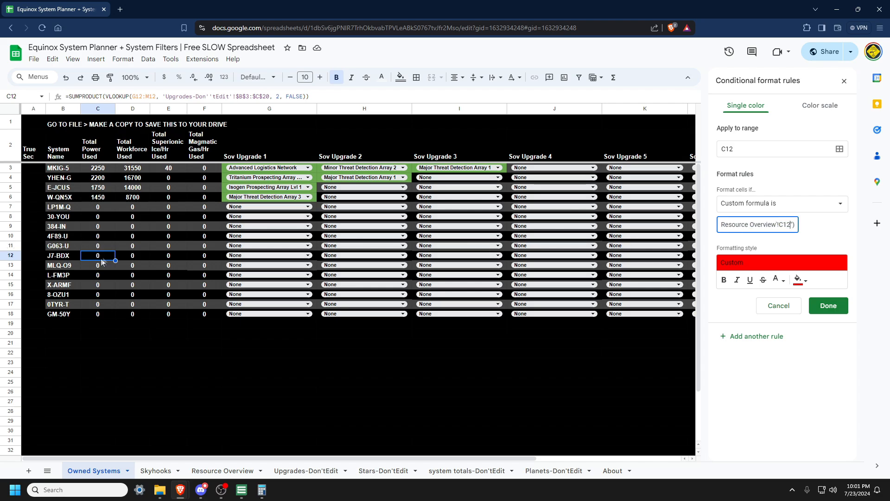
left_click(770, 310)
Step: Review the conditional formatting rules on the power and workforce used columns, then open the Skyhooks sheet
left_click(98, 169)
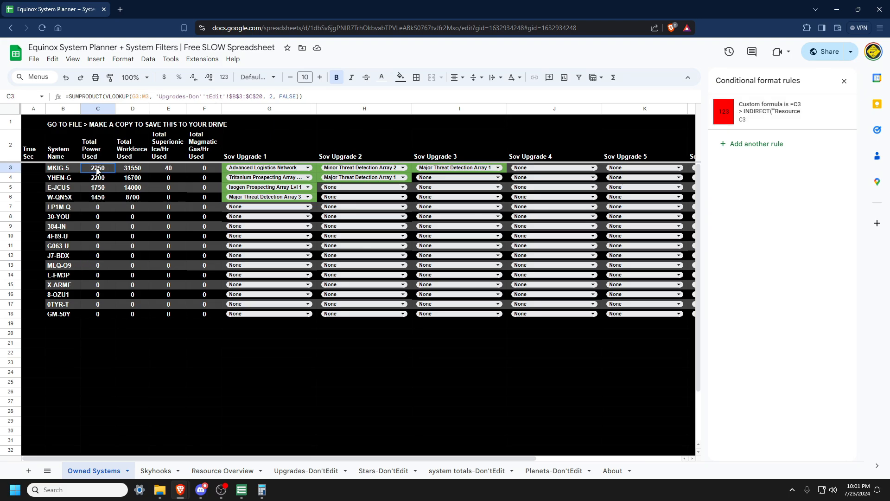
left_click_drag(98, 170, 92, 314)
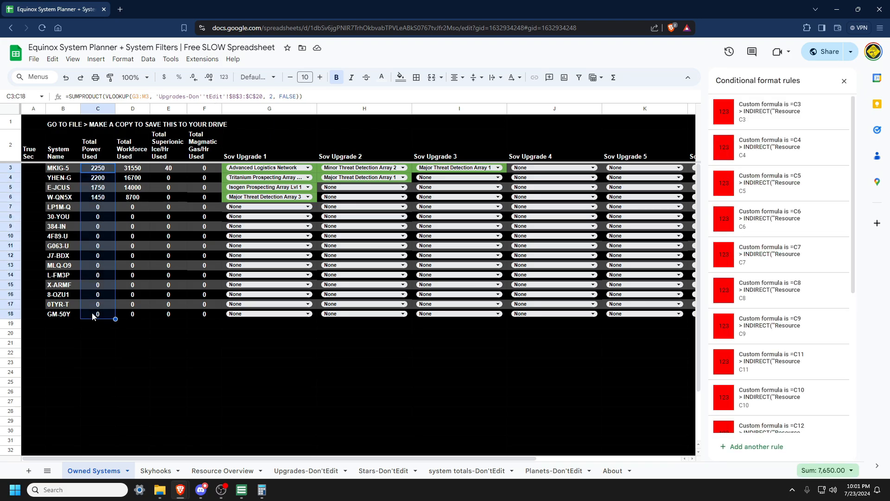
left_click(127, 167)
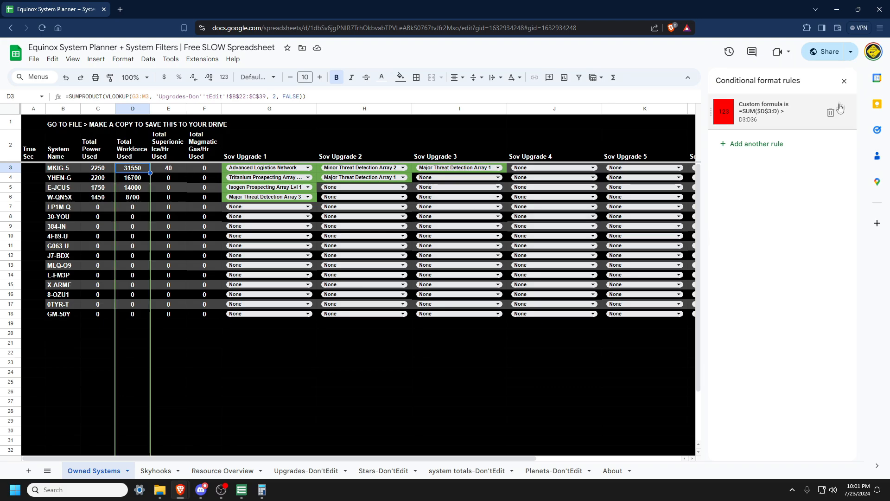
left_click(843, 82)
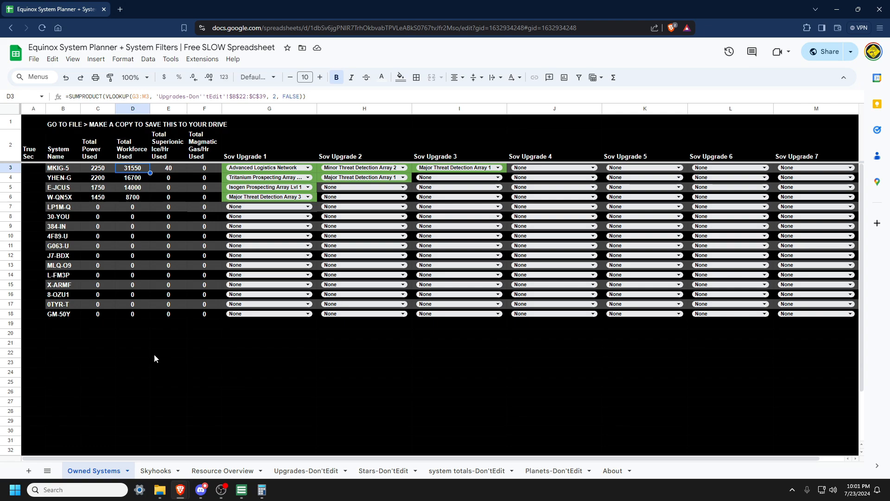
left_click(157, 471)
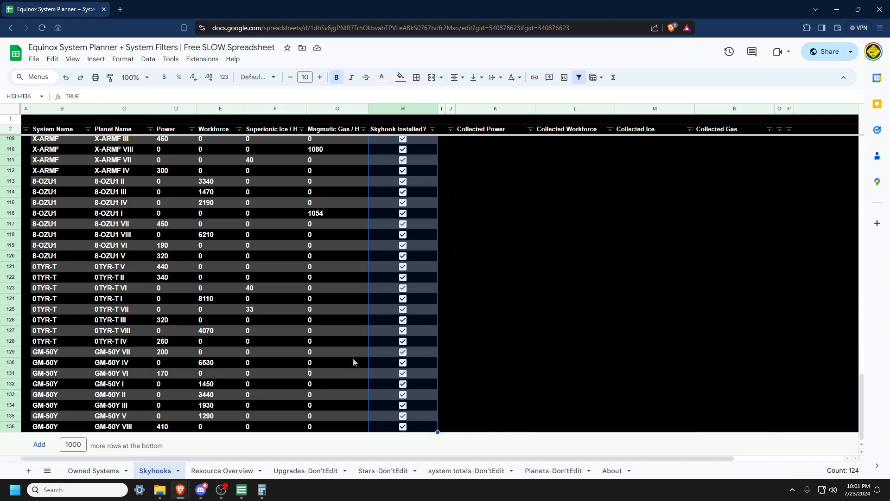
Step: Uncheck Skyhook Installed for every planet from row 14 through row 136, leaving only MKIG-5's skyhooks installed
left_click(403, 426)
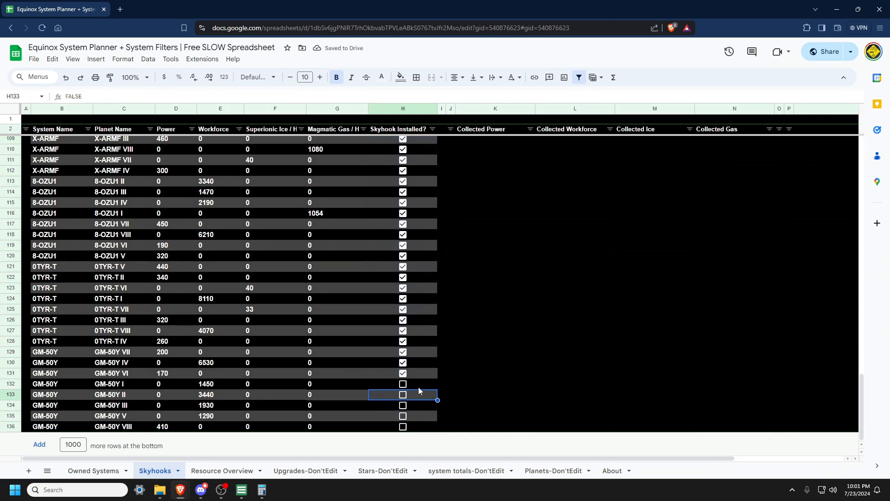
left_click(419, 386)
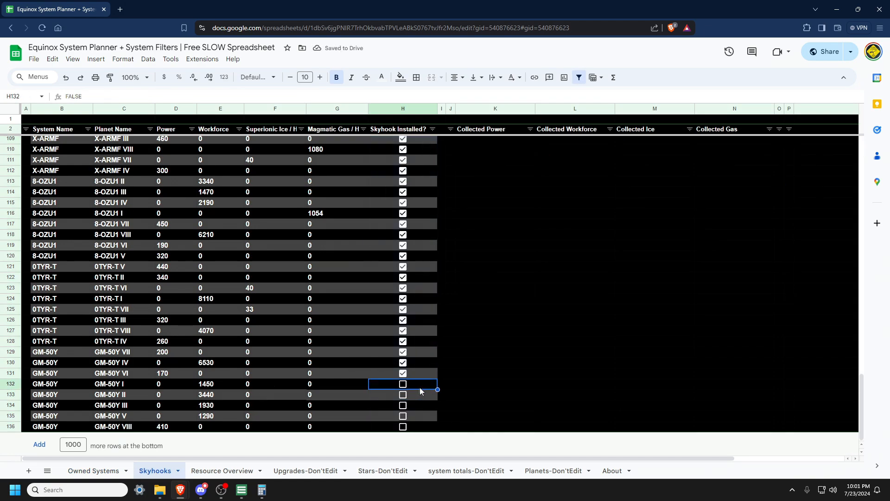
left_click_drag(437, 389, 419, 263)
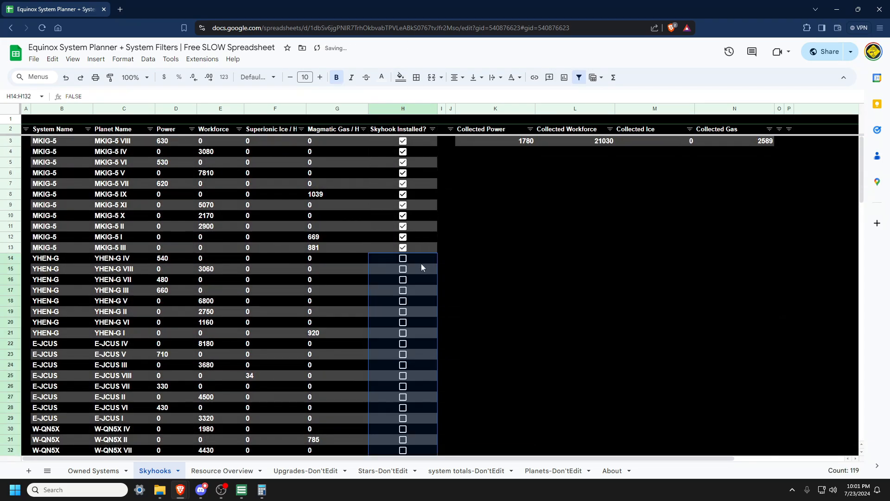
Step: Check the MKIG-5 skyhook rows, then inspect the Collected row's sum formulas for workforce, ice and gas on Resource Overview
left_click_drag(64, 141, 63, 237)
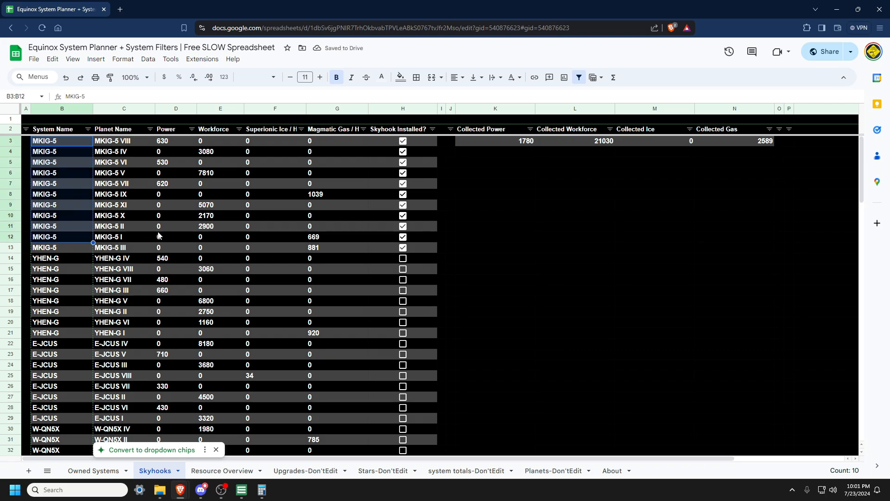
left_click_drag(419, 250, 420, 132)
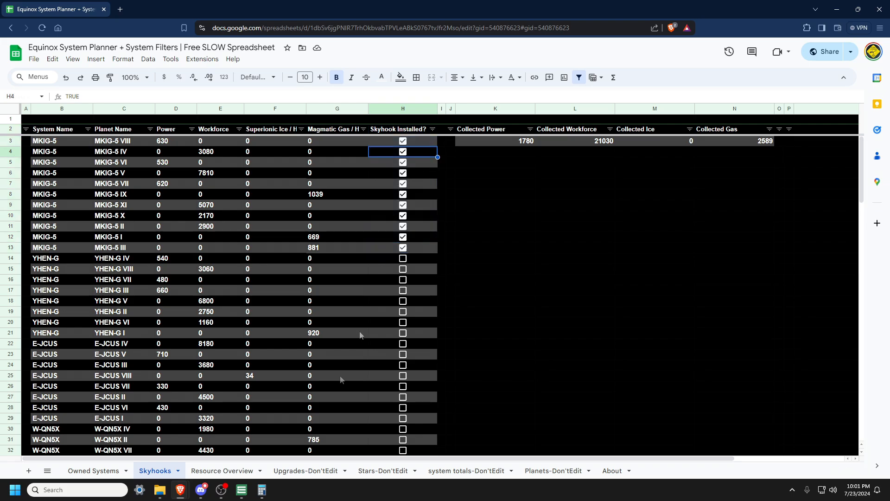
left_click(219, 471)
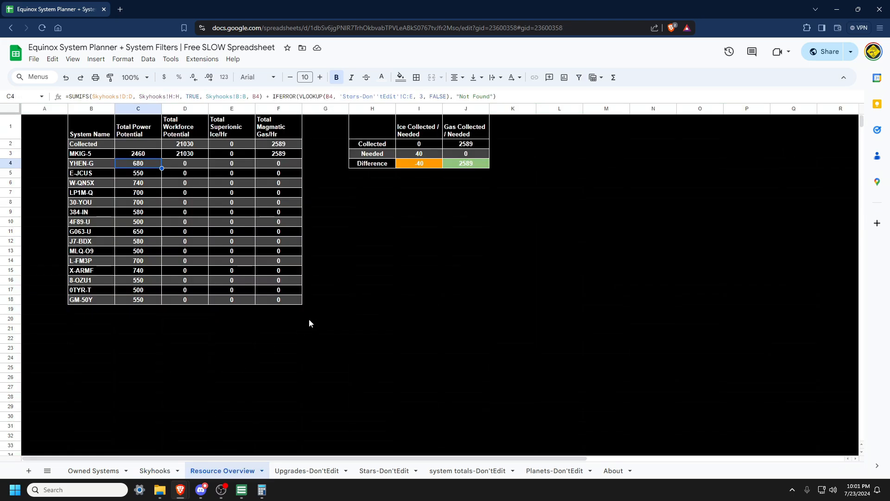
left_click(191, 145)
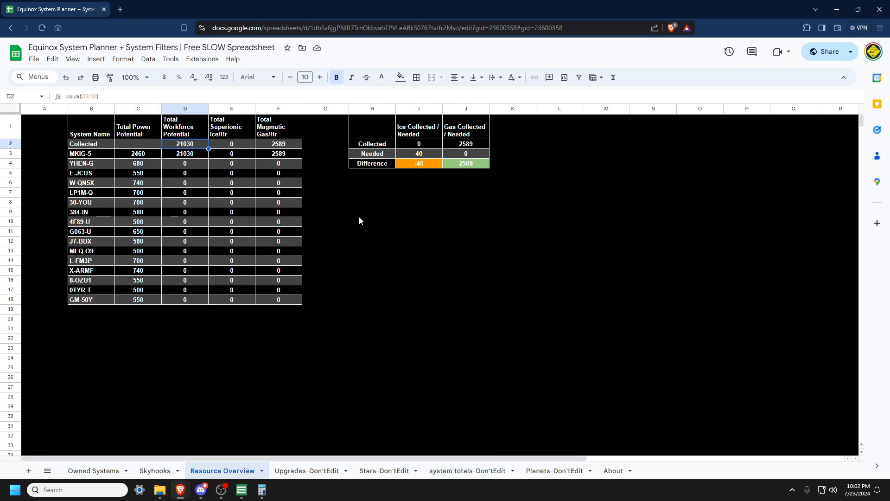
left_click(219, 145)
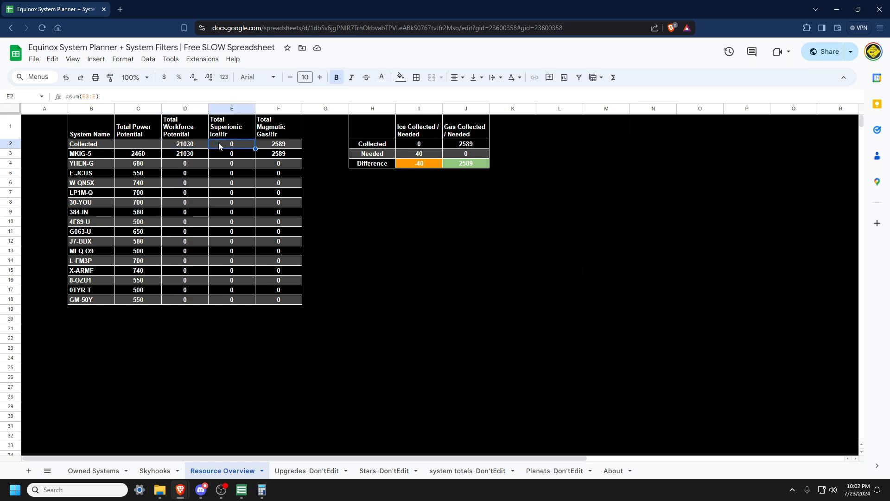
left_click(292, 146)
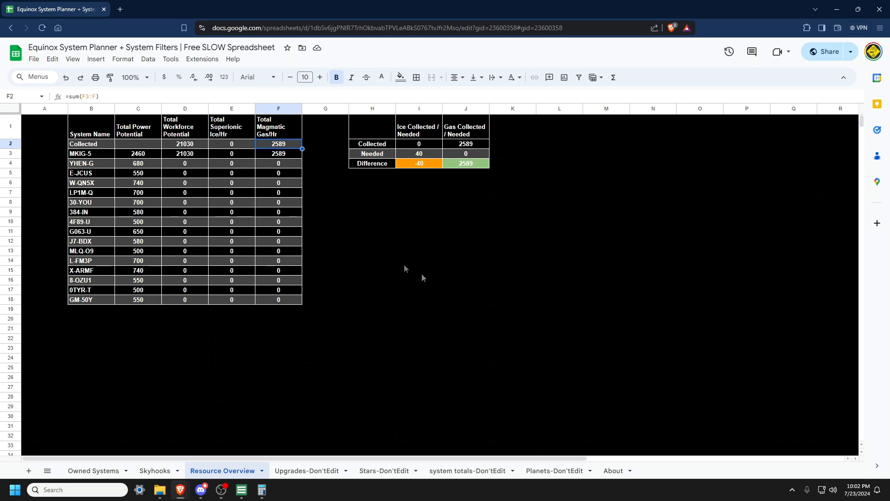
Step: Open the About sheet and move its tab beside Upgrades-Don'tEdit, then move it back to the end
left_click(613, 471)
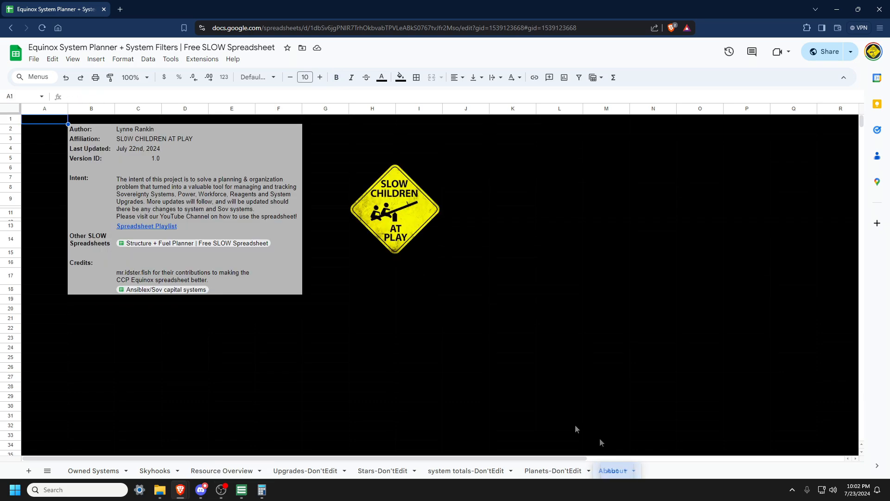
left_click_drag(601, 442, 364, 316)
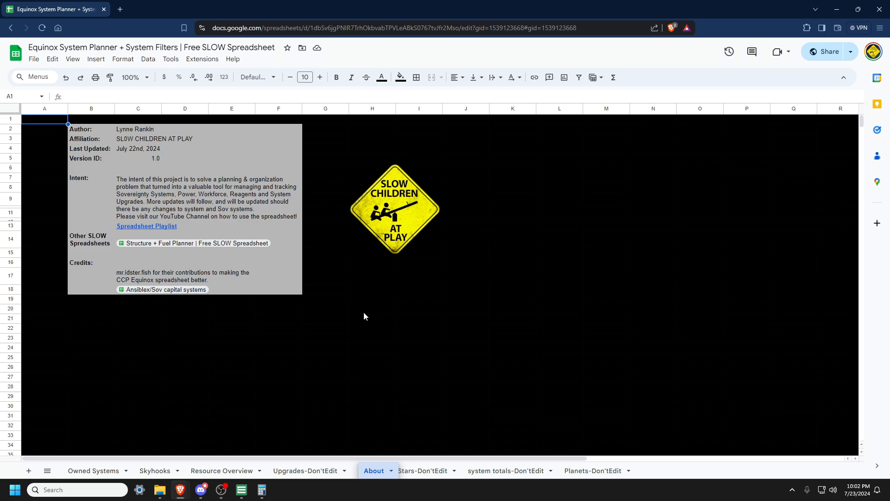
left_click_drag(374, 470, 617, 471)
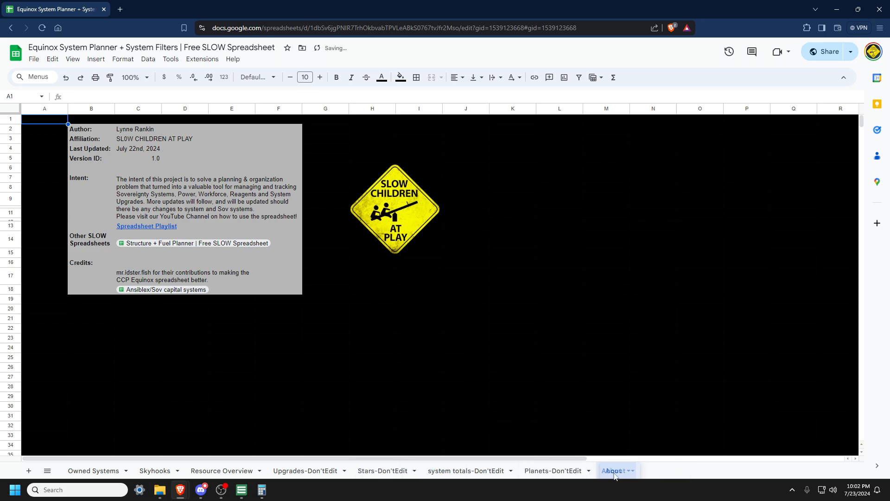
Step: Review the About sheet's playlist link, other spreadsheets list and credits
mouse_move(158, 231)
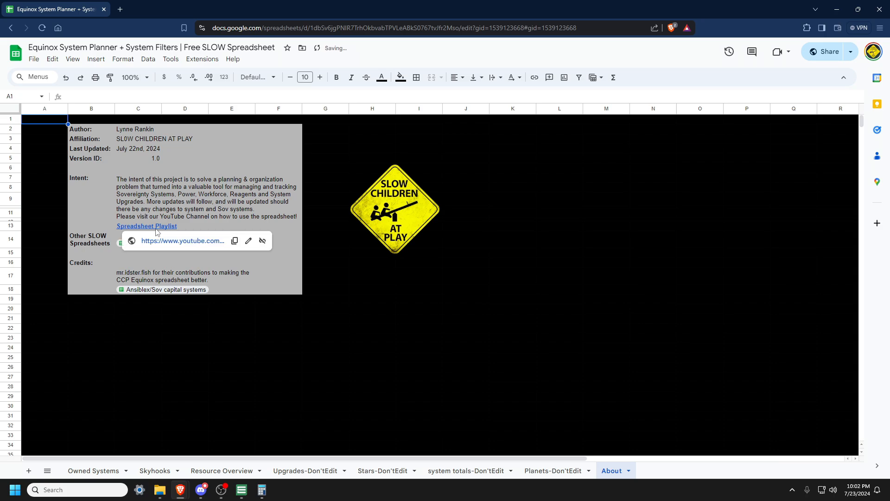
left_click(325, 226)
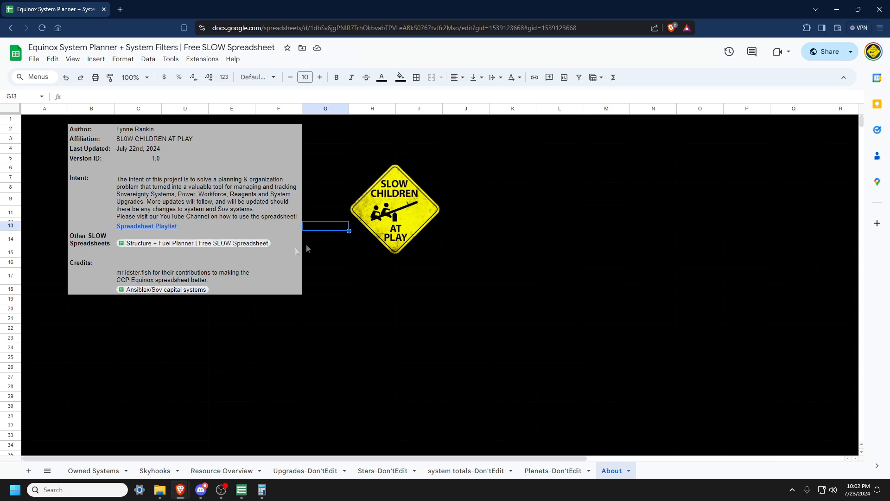
left_click(203, 243)
left_click(336, 254)
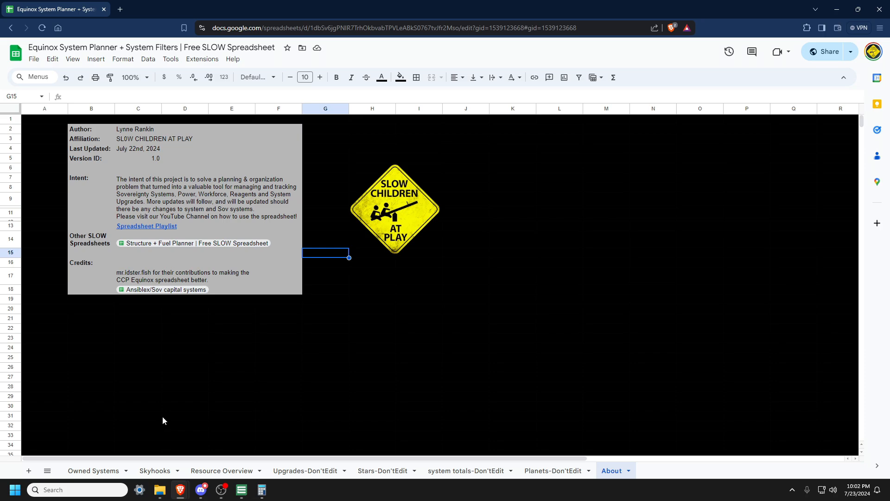
left_click(138, 408)
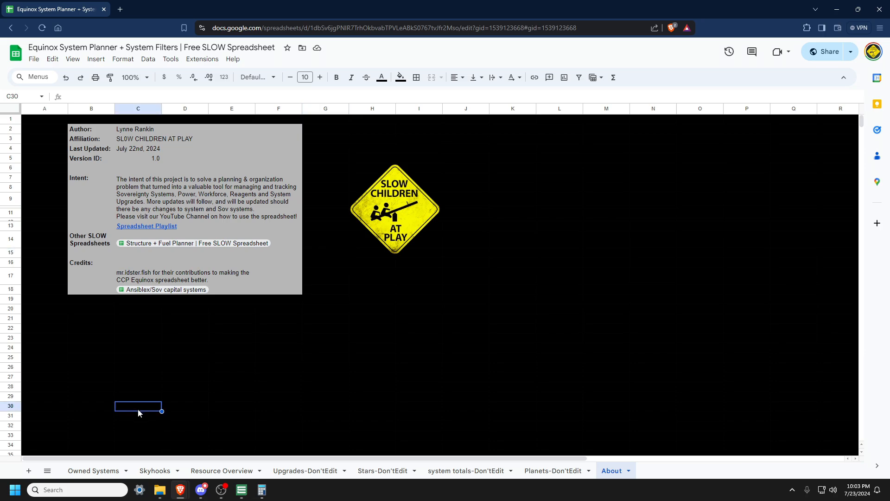